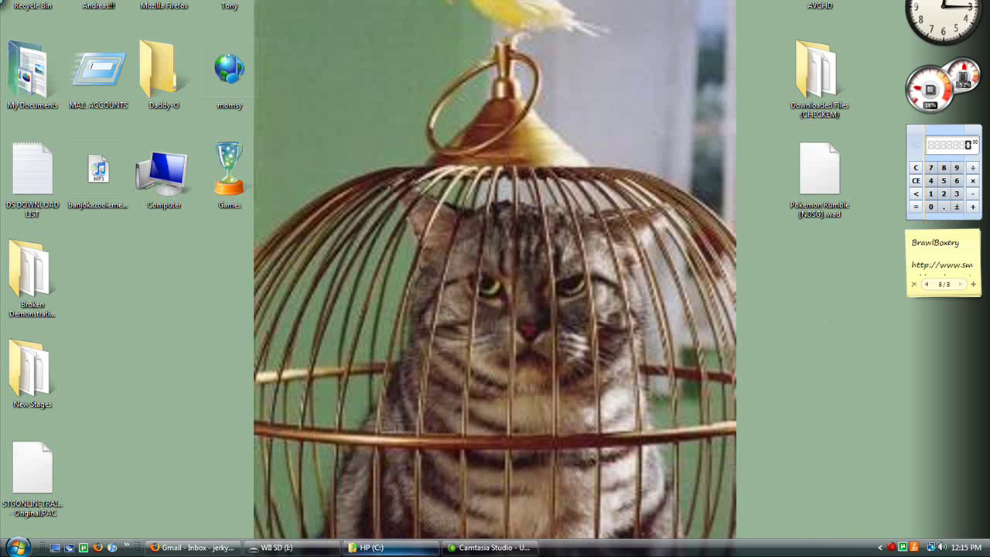
- Restore the HP (C:) Explorer window and select the Cupash archive, then the Cupash folder
mouse_move(374, 552)
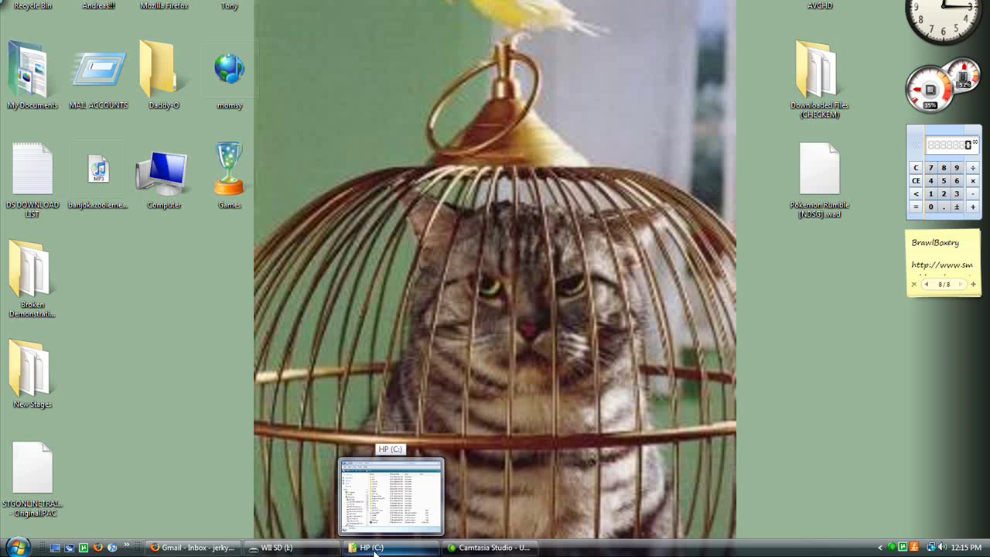
click(374, 551)
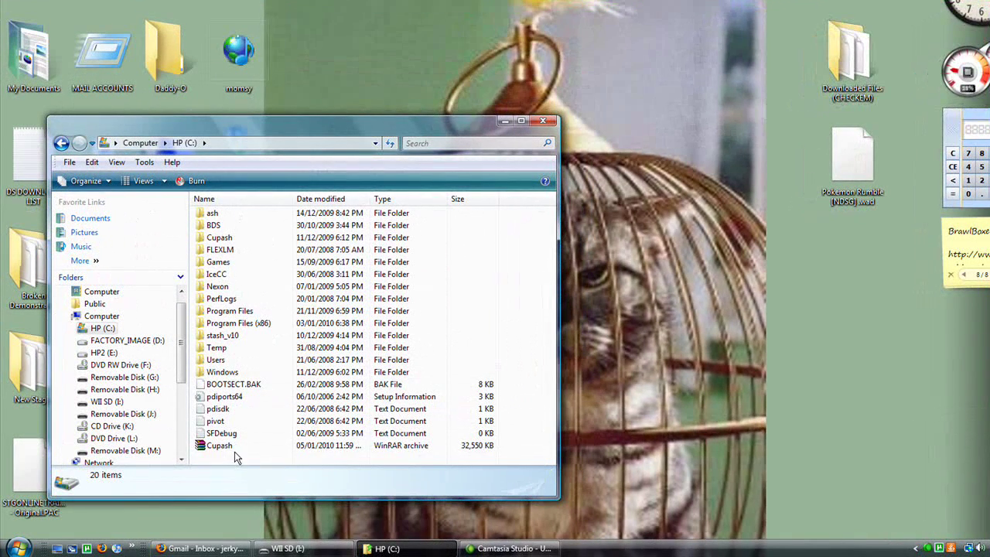
click(242, 449)
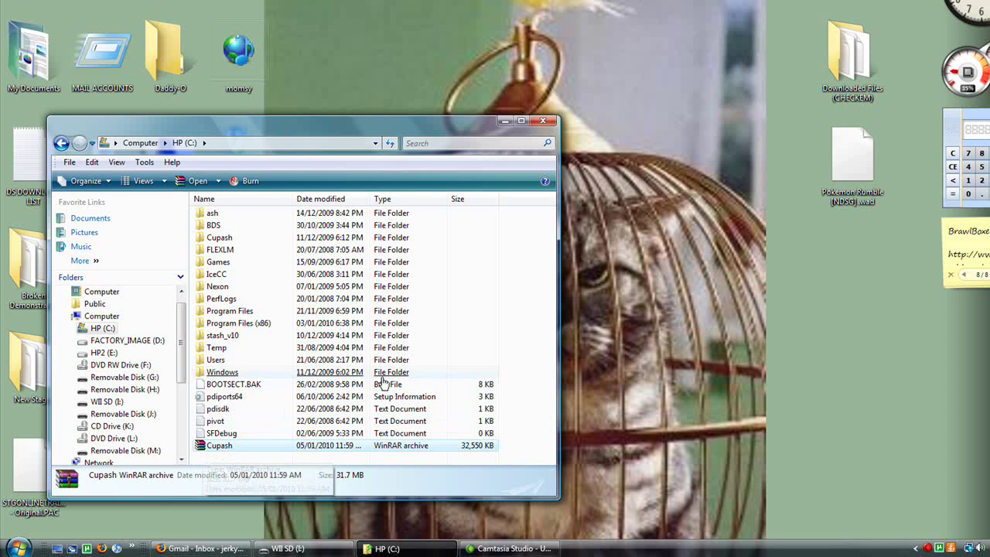
click(303, 325)
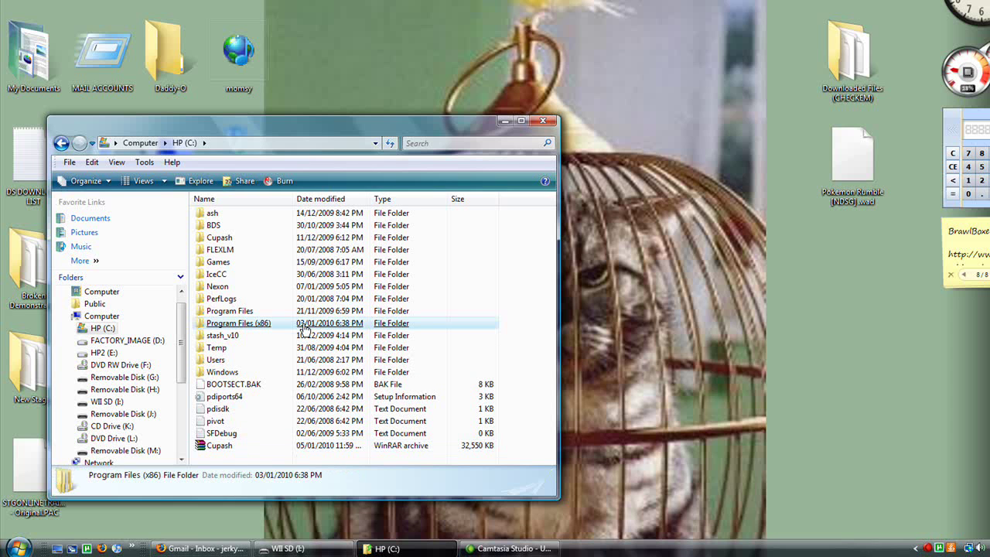
click(256, 240)
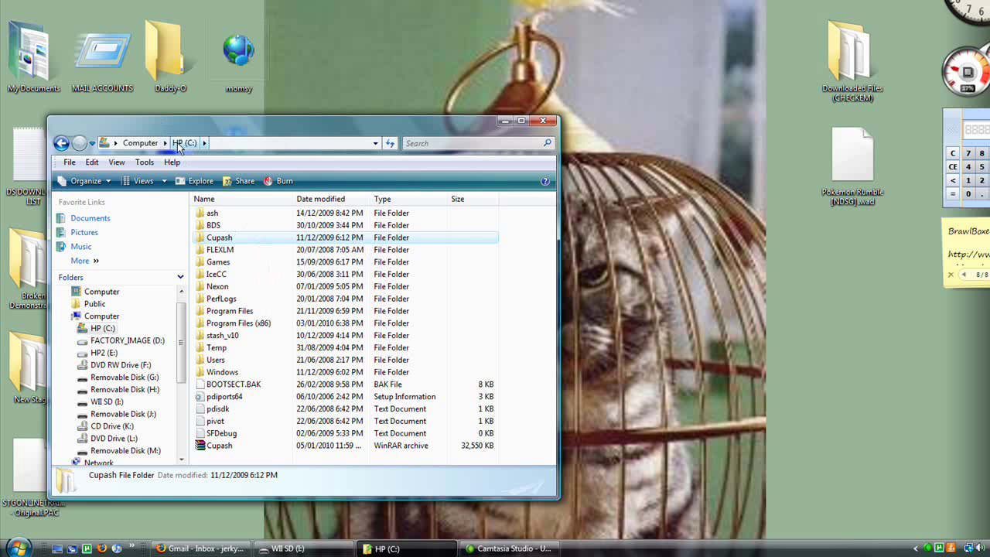
mouse_move(238, 245)
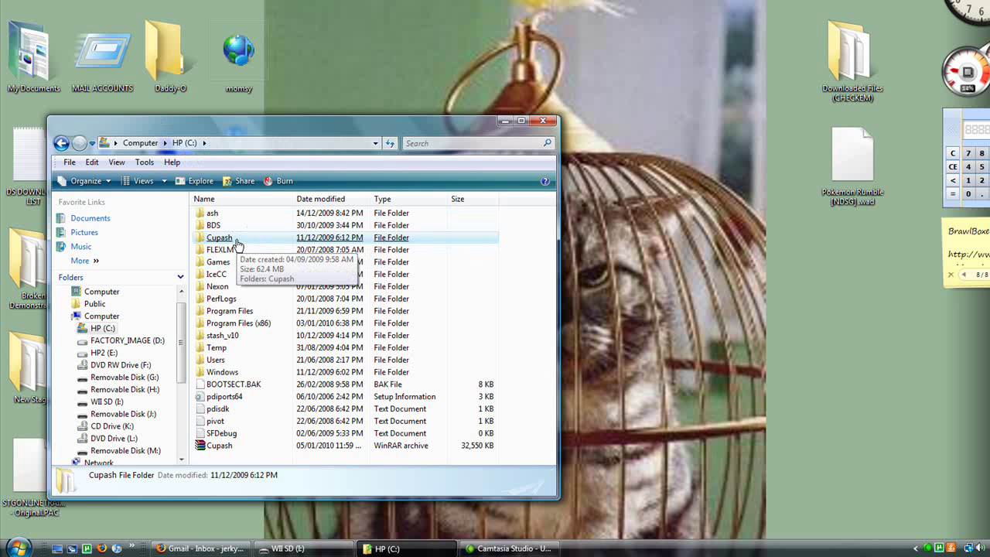
- Open the Cupash folder and select the READ ME - HOW TO and step1_extract files
double_click(237, 245)
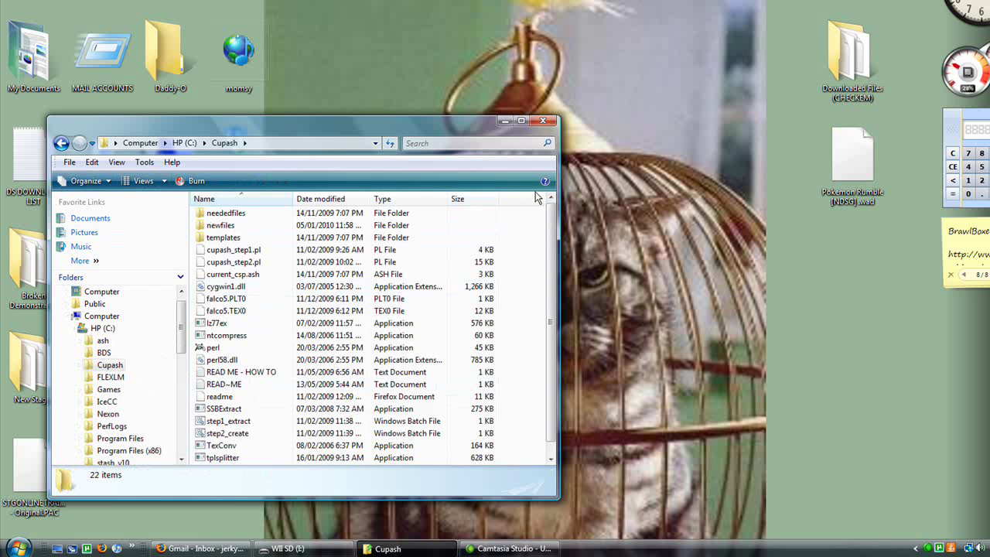
mouse_move(550, 228)
mouse_down()
mouse_move(551, 270)
mouse_move(550, 228)
mouse_up()
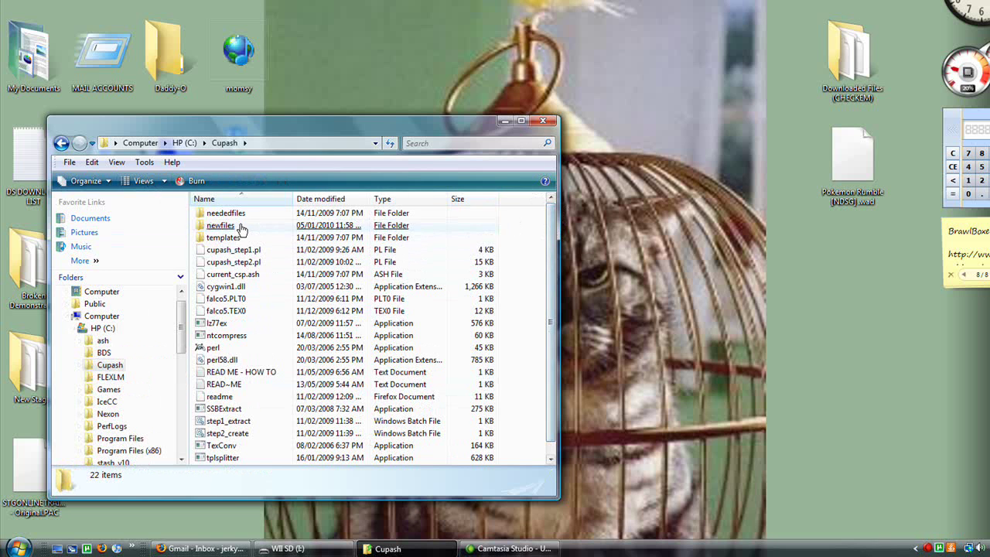
scroll(398, 362, down, 1)
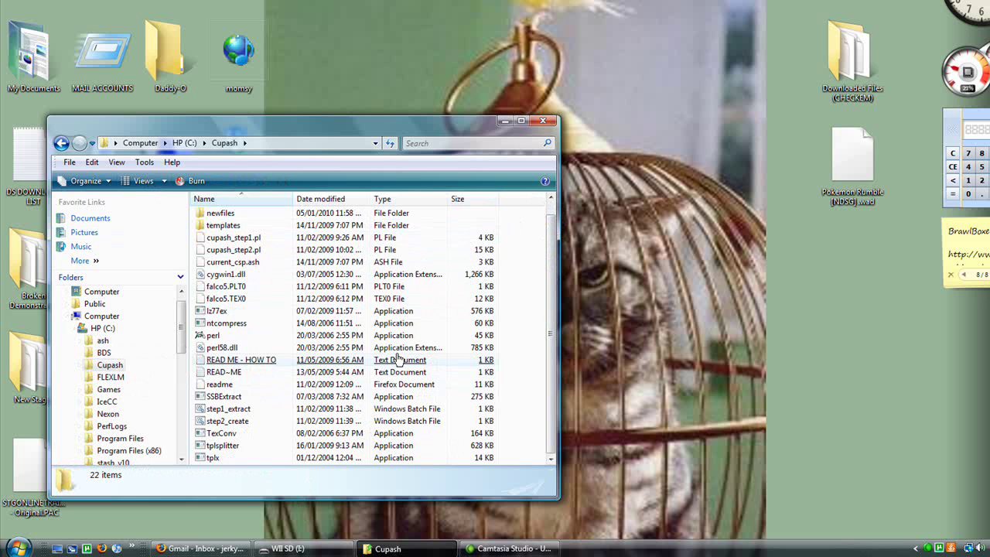
click(398, 361)
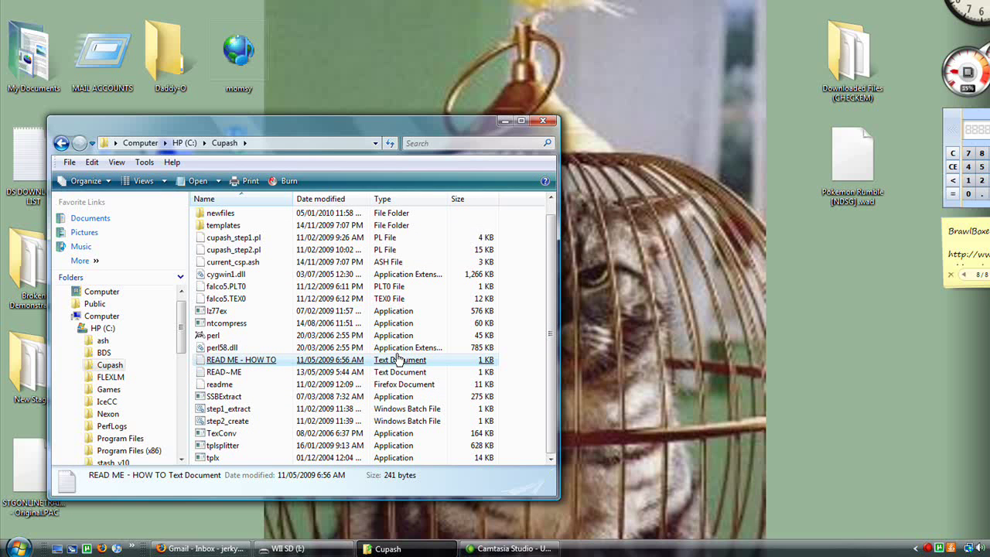
click(246, 411)
- Launch SSBExtract, then clear the selection and select the newfiles folder
double_click(352, 397)
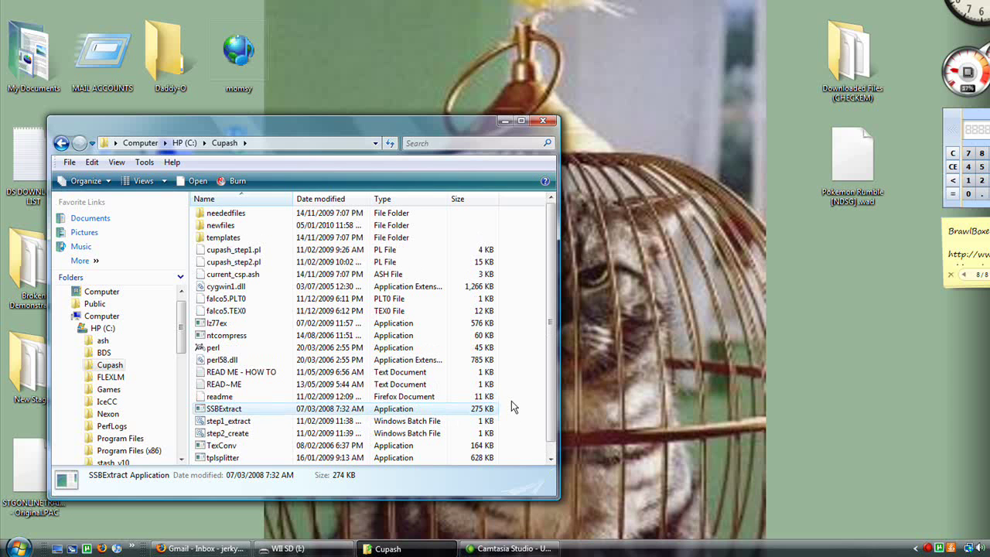
click(529, 275)
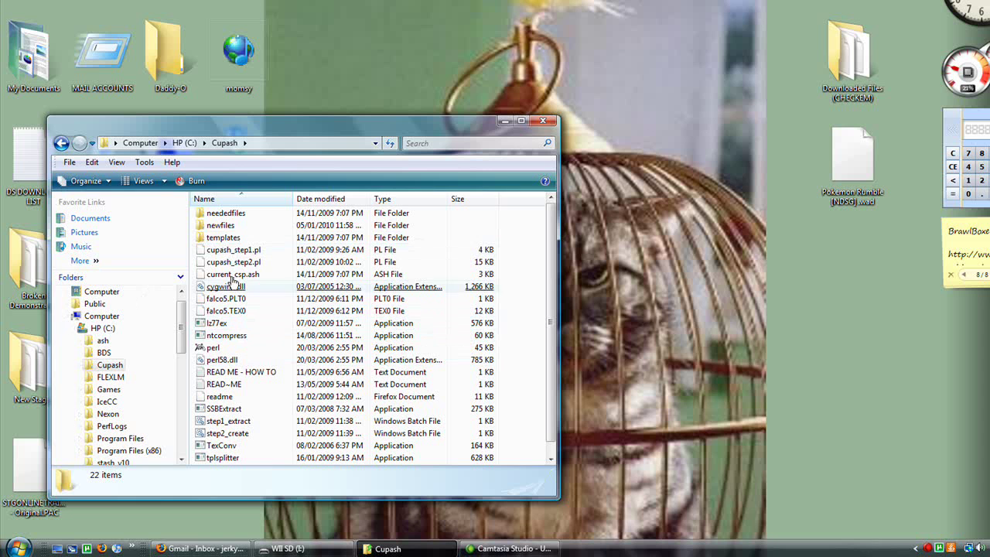
click(246, 227)
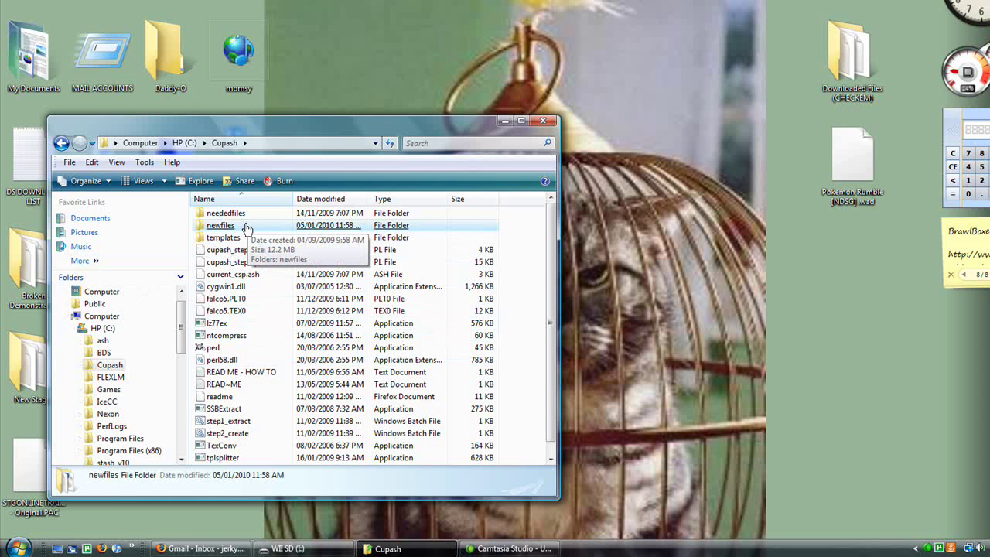
- Open the templates folder and browse the ivysaur4_big and lucario2_big templates
double_click(229, 237)
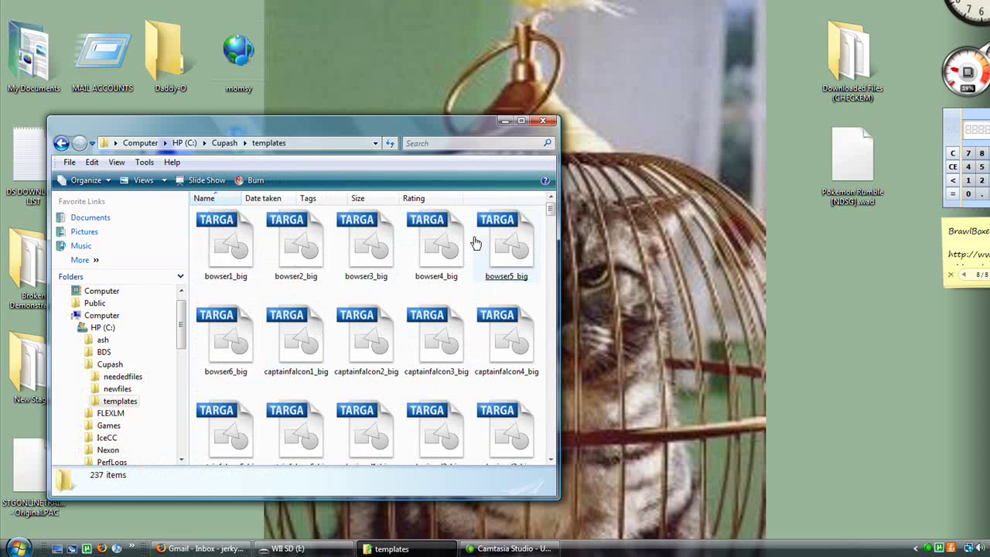
drag(551, 213, 552, 282)
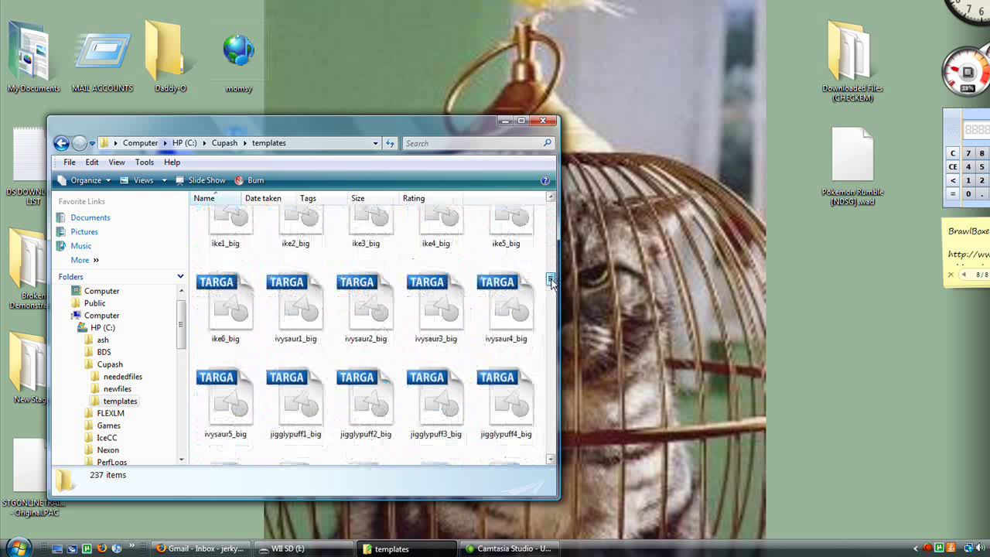
click(499, 331)
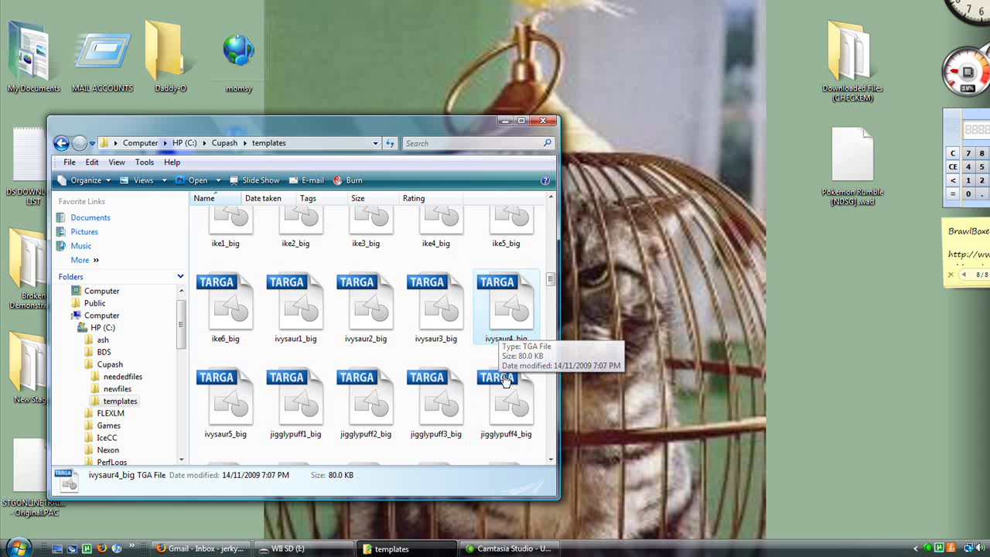
scroll(502, 341, down, 4)
click(507, 352)
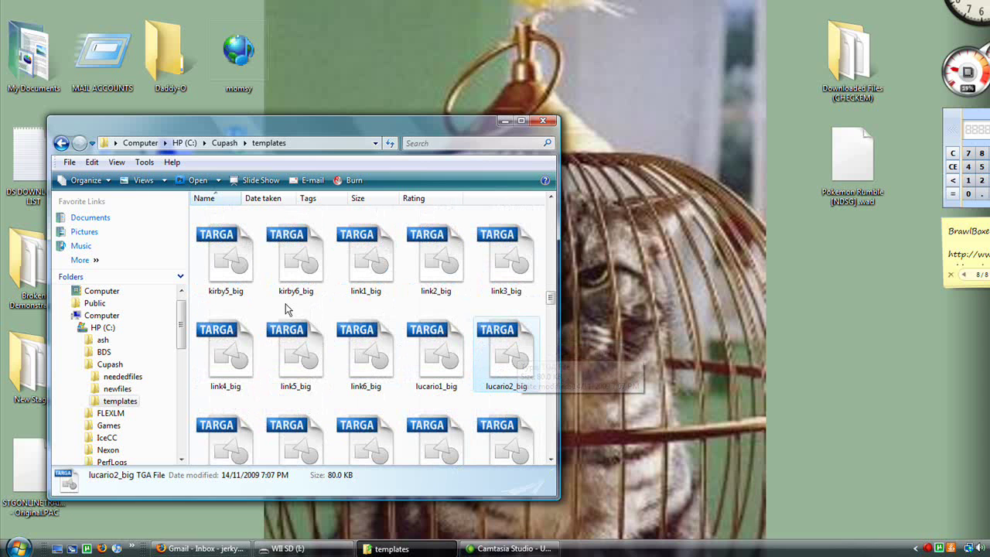
- Go up to Cupash, open newfiles and select the info, system and menu folders
click(224, 143)
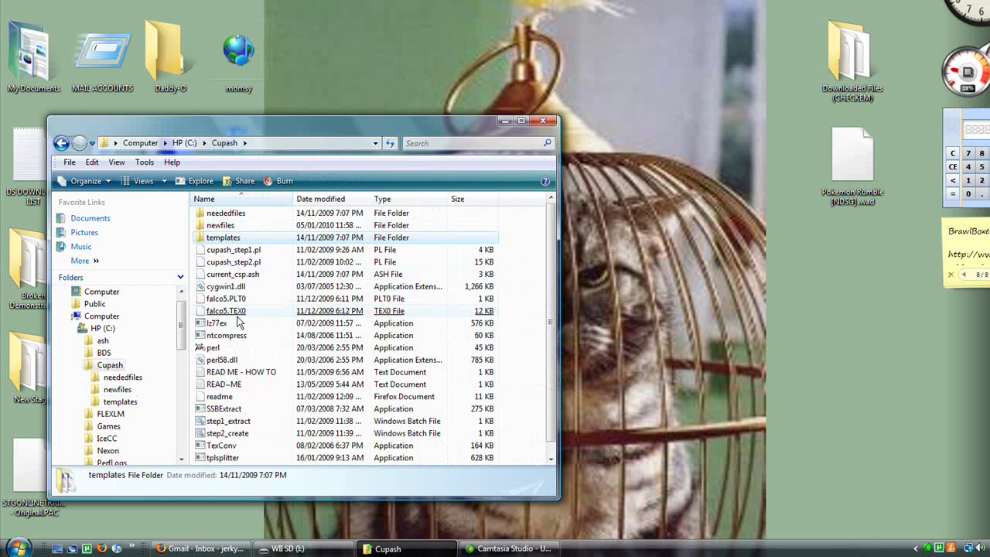
double_click(232, 225)
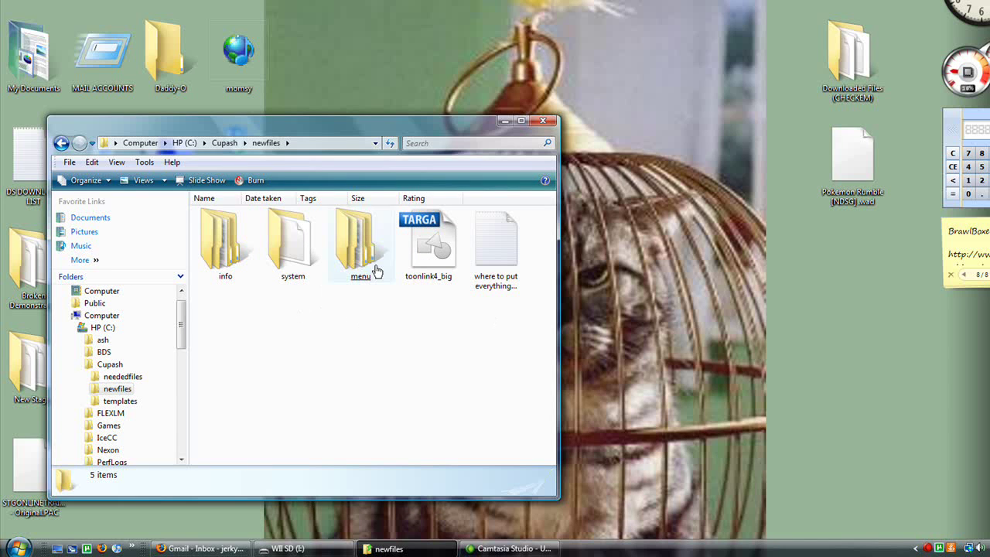
drag(389, 352, 251, 202)
- Return to the templates folder and select the ganondorf2_big template
click(224, 142)
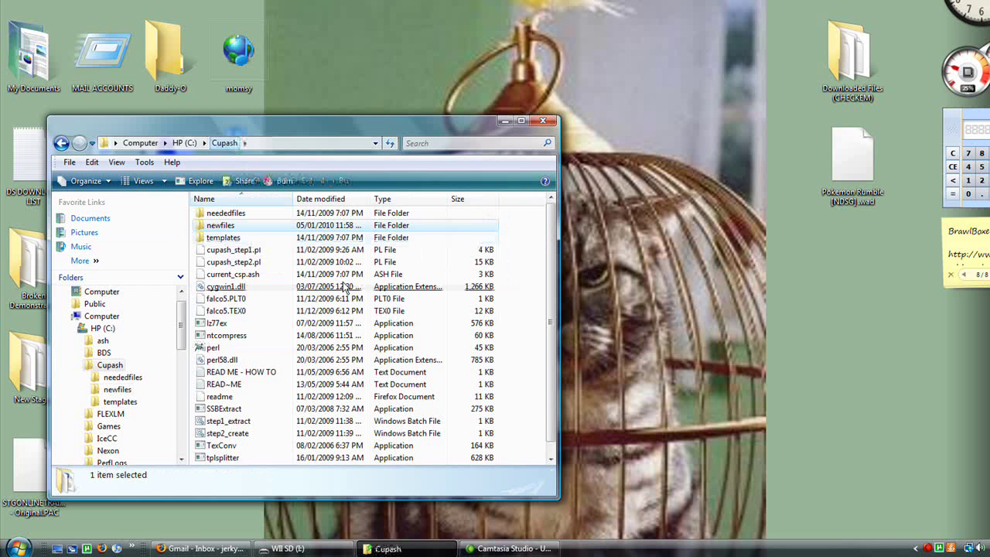
double_click(281, 238)
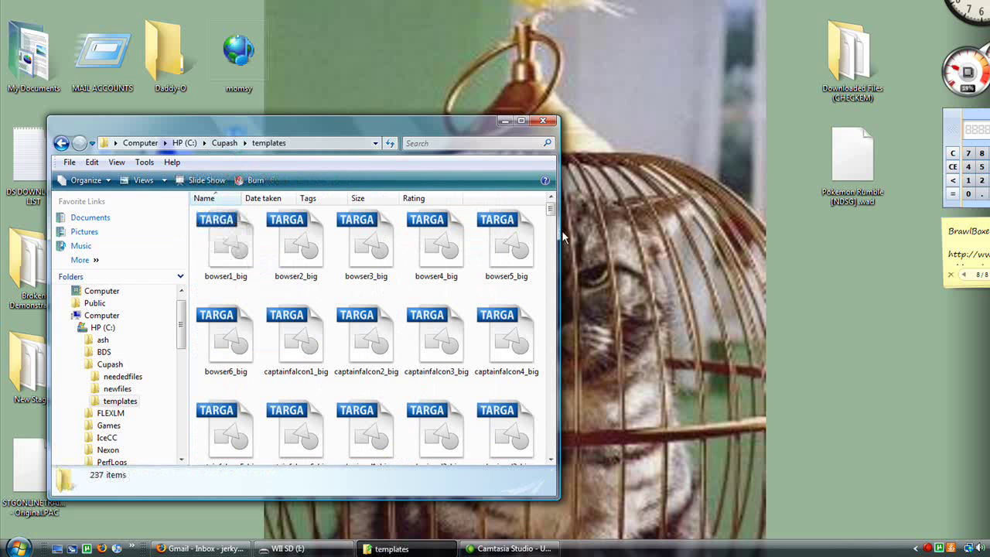
drag(551, 211, 547, 263)
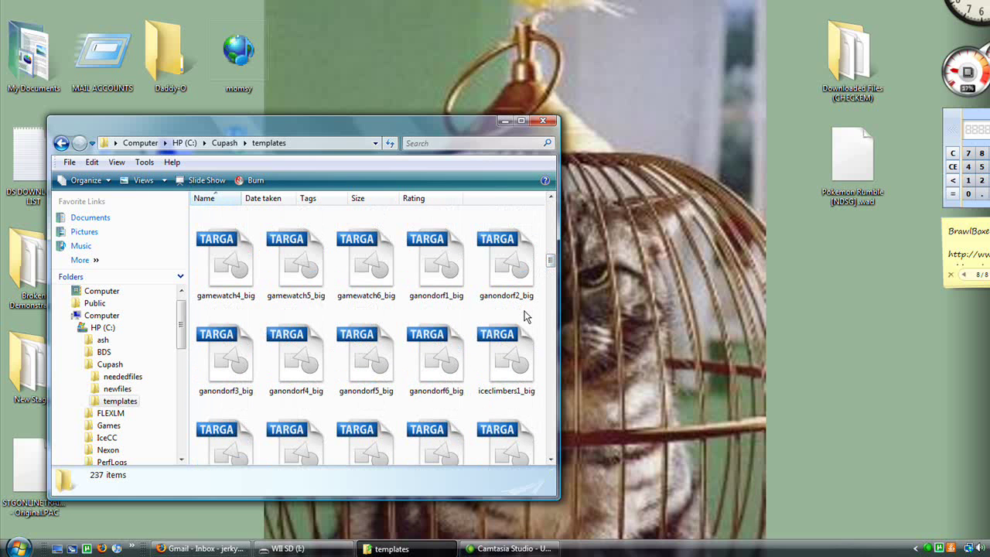
click(496, 272)
- Open ganondorf2_big.tga in Adobe Photoshop CS4 through Open With
right_click(496, 272)
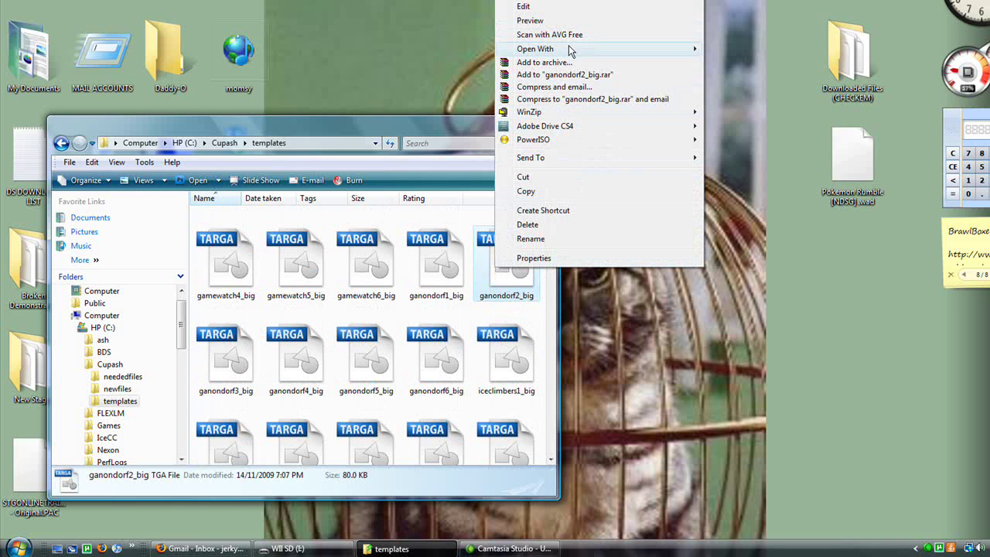
mouse_move(573, 48)
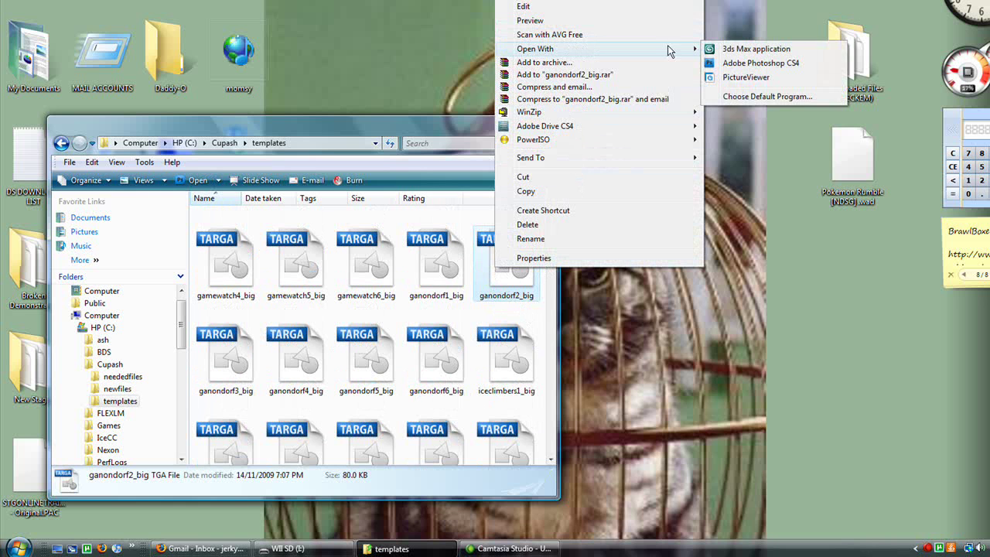
click(734, 64)
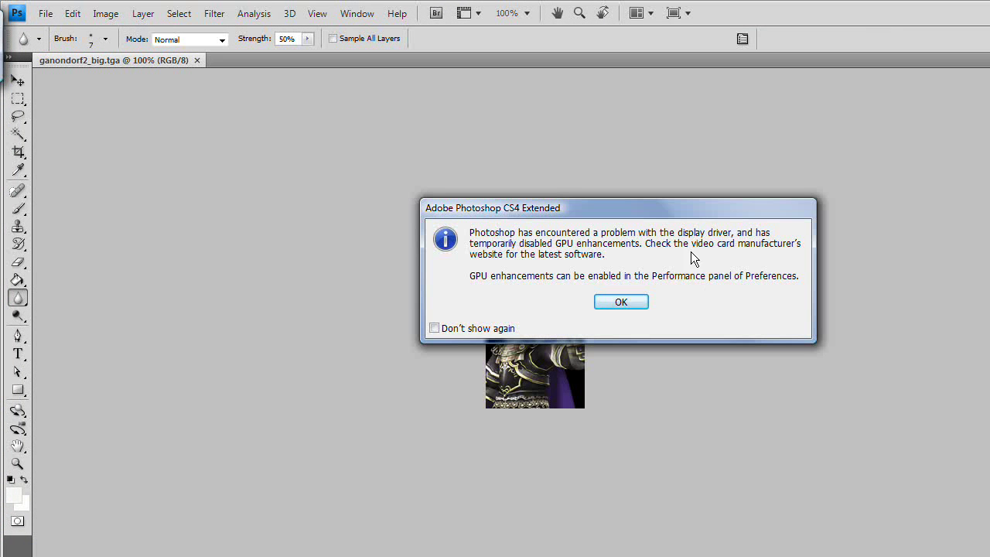
- Dismiss the GPU warning and select the entire Ganondorf portrait with Ctrl+A
click(613, 304)
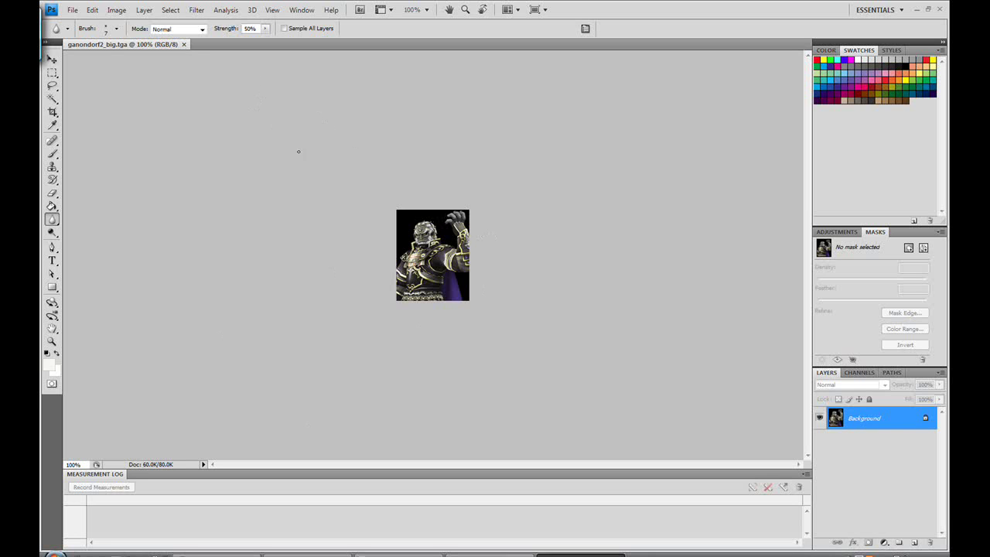
click(52, 72)
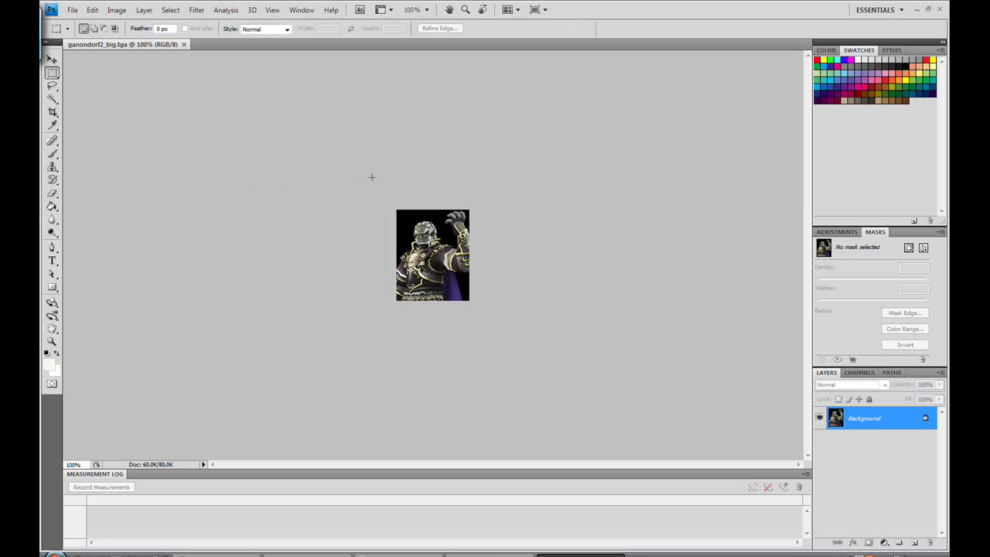
drag(381, 200, 526, 301)
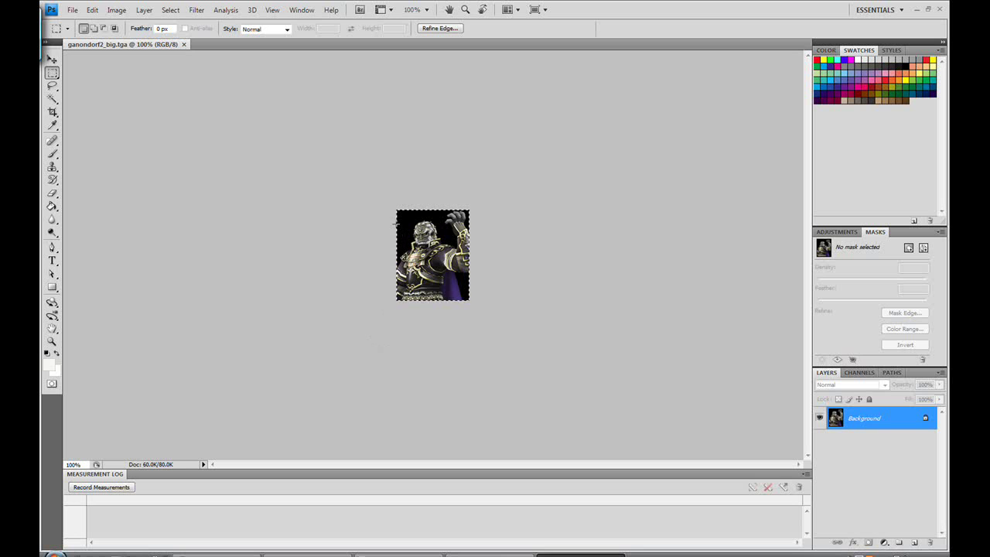
click(379, 193)
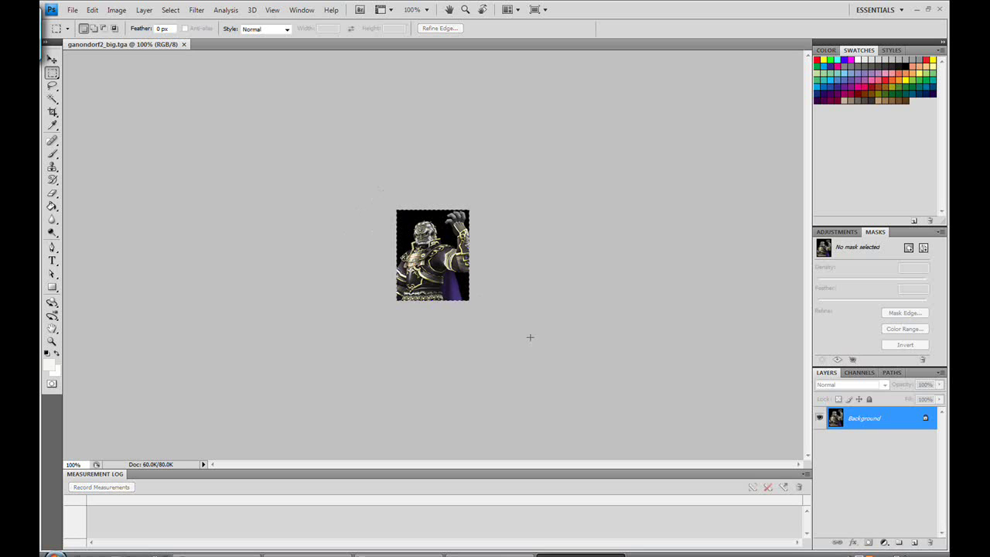
key(ctrl+a)
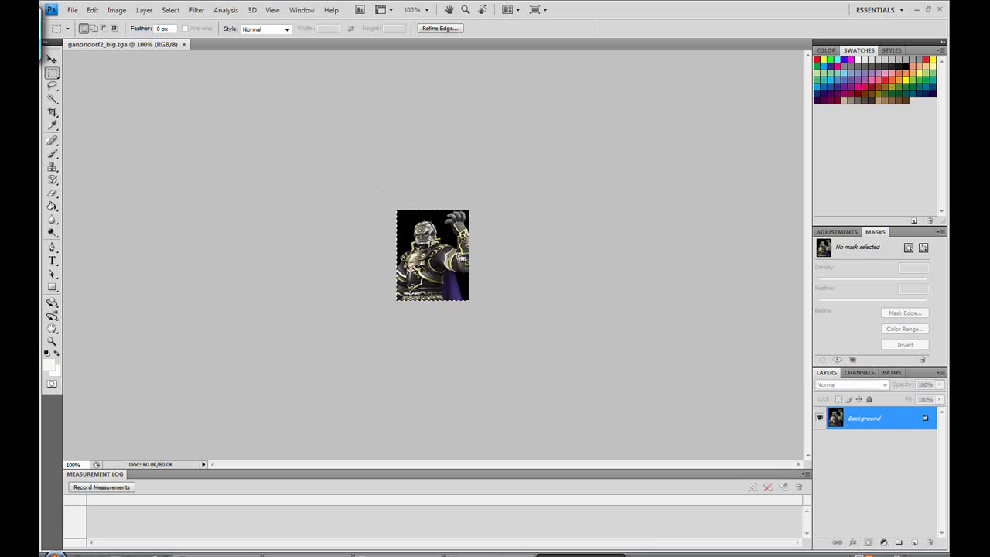
key(ctrl+d)
key(ctrl+a)
- Create a new 128 × 160 pixel blank document from the Clipboard preset
click(72, 9)
click(81, 22)
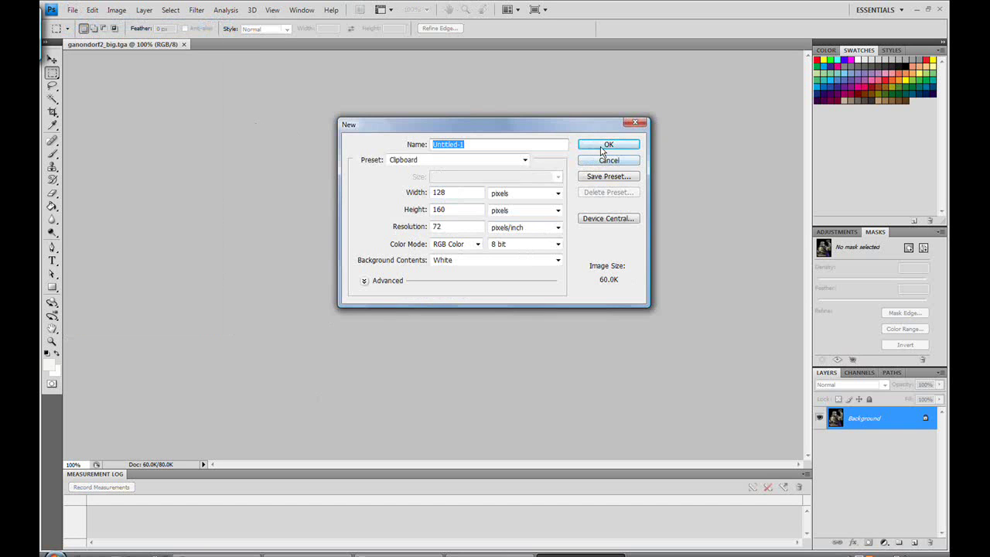
click(604, 145)
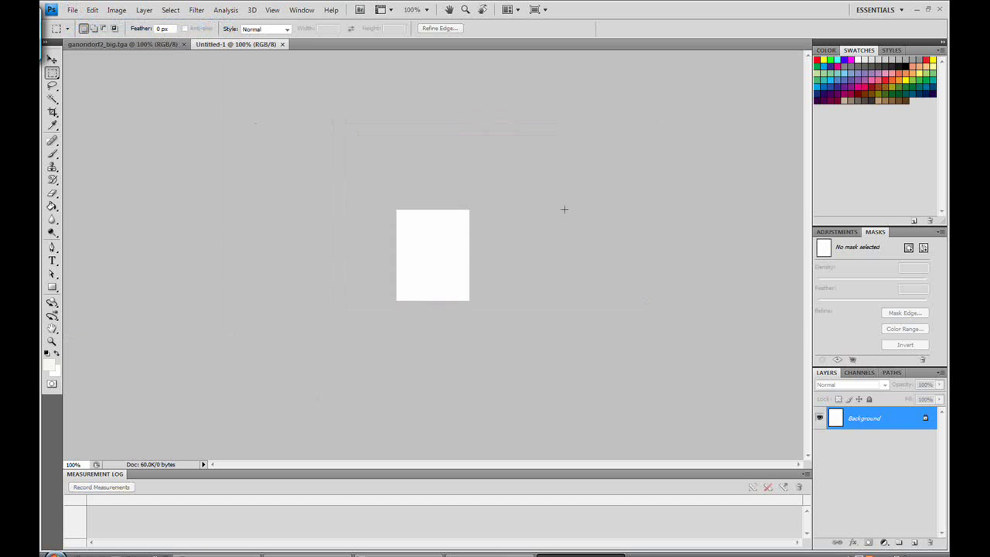
- Convert the Background into Layer 0 and delete its white pixels, leaving it transparent
click(722, 324)
right_click(870, 425)
click(862, 428)
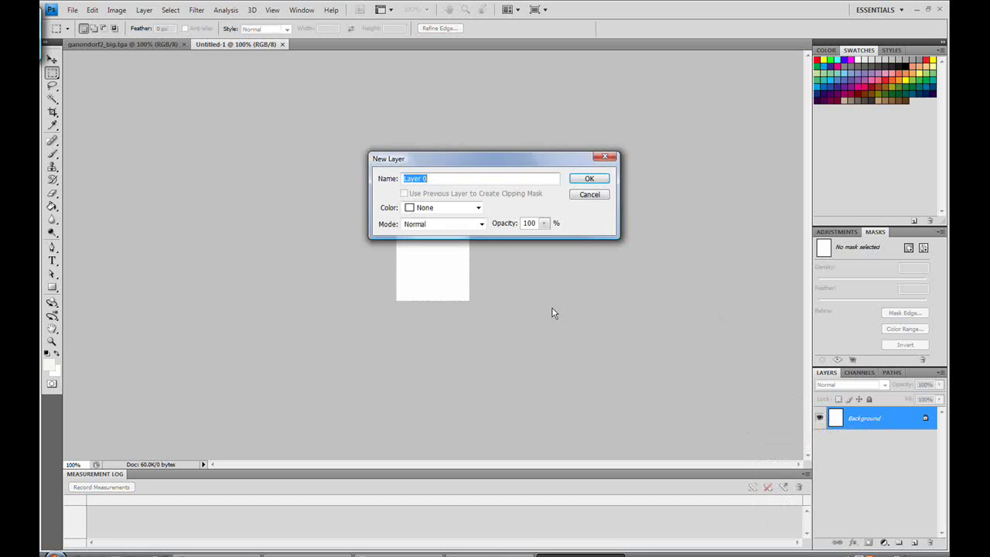
click(586, 180)
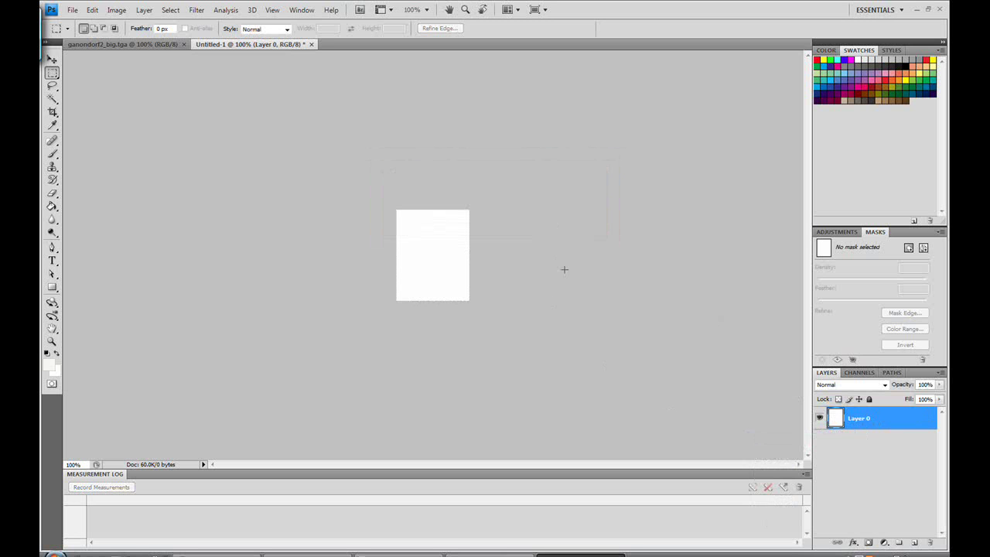
key(ctrl+a)
key(Delete)
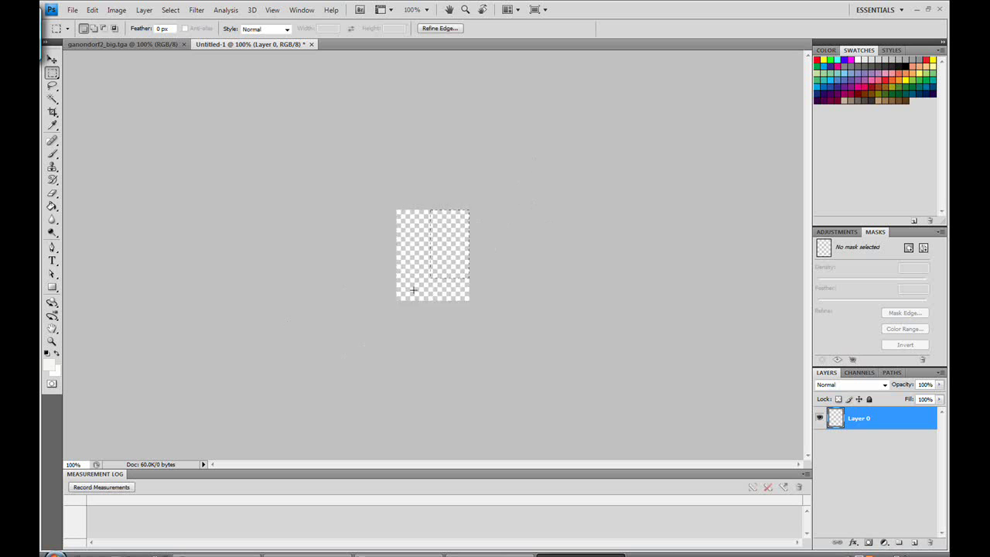
key(ctrl+d)
- Bring up the layer options and File menu, then dismiss them without choosing anything
right_click(435, 251)
click(398, 255)
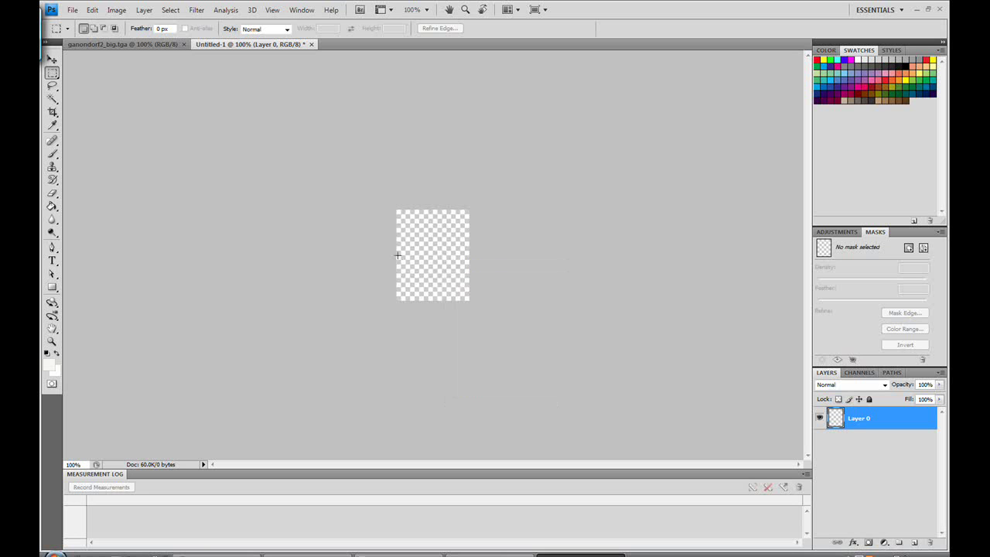
click(73, 9)
click(73, 10)
click(77, 9)
click(492, 222)
- Paste the Ganondorf image into Layer 0 and zoom in to 300%
right_click(411, 214)
click(367, 234)
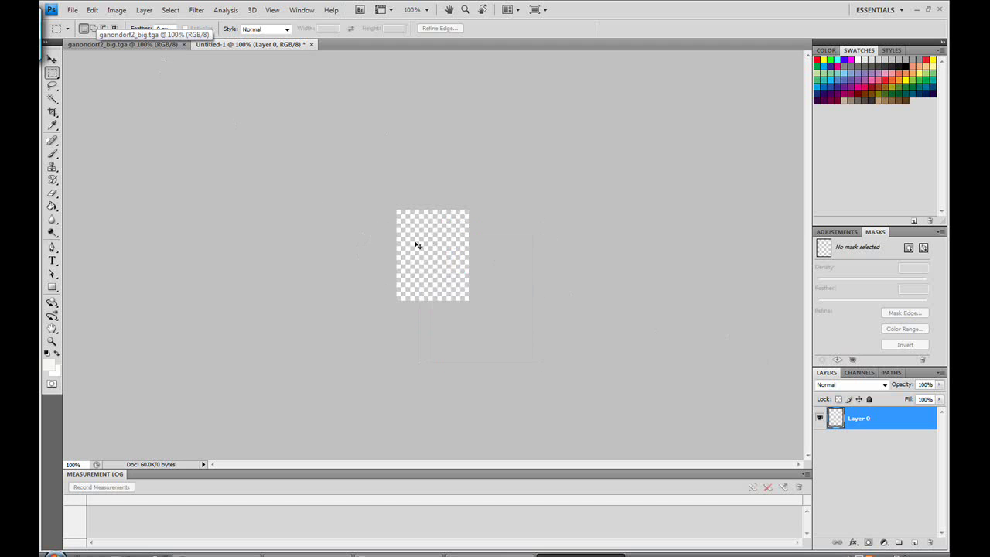
key(ctrl+z)
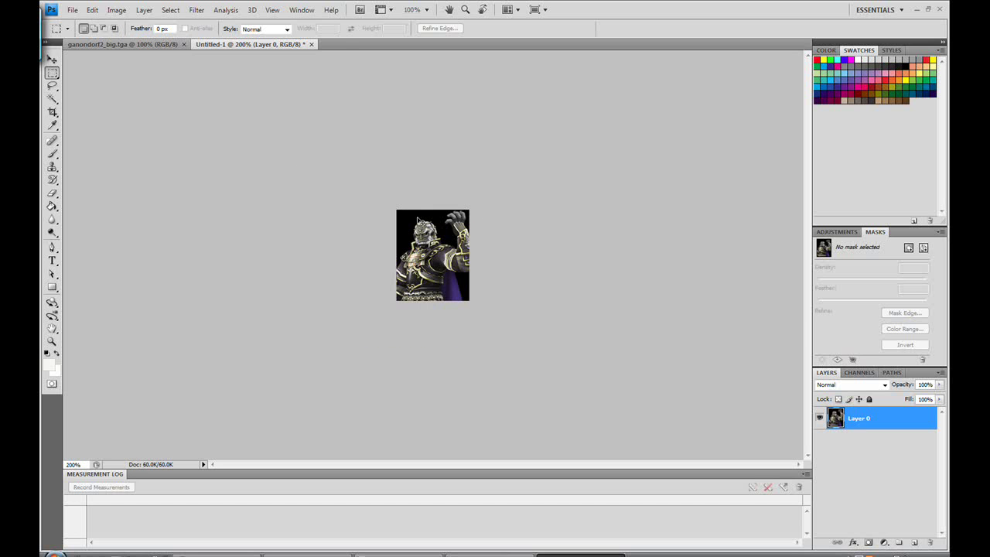
key(ctrl+plus)
key(ctrl+plus)
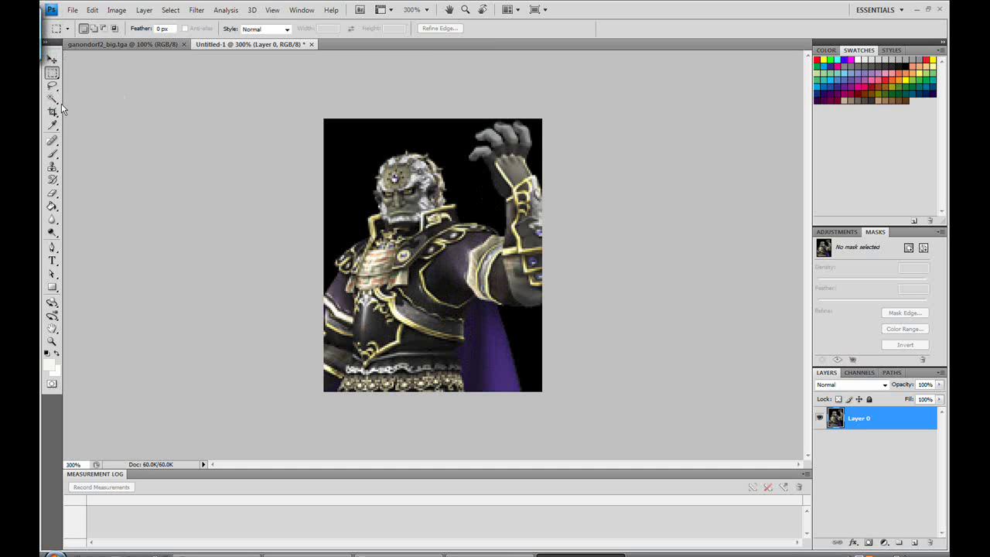
- Select the black background areas with the Magic Wand and delete them
click(53, 98)
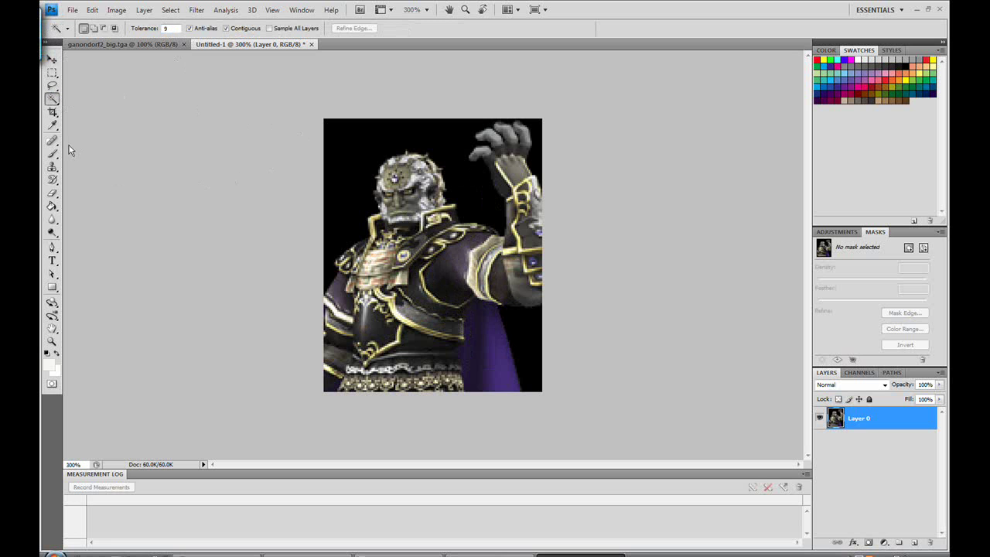
click(352, 135)
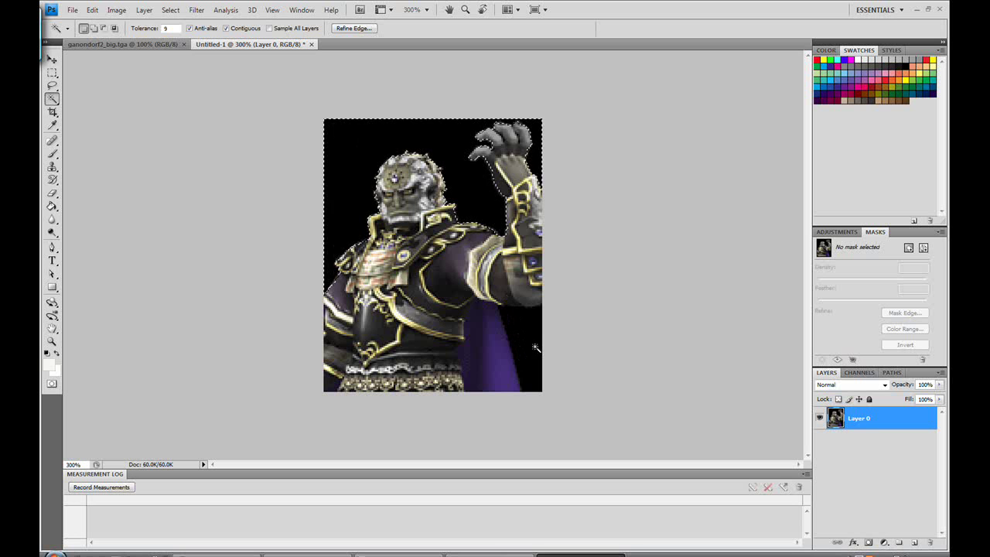
key(shift)
key(ctrl+d)
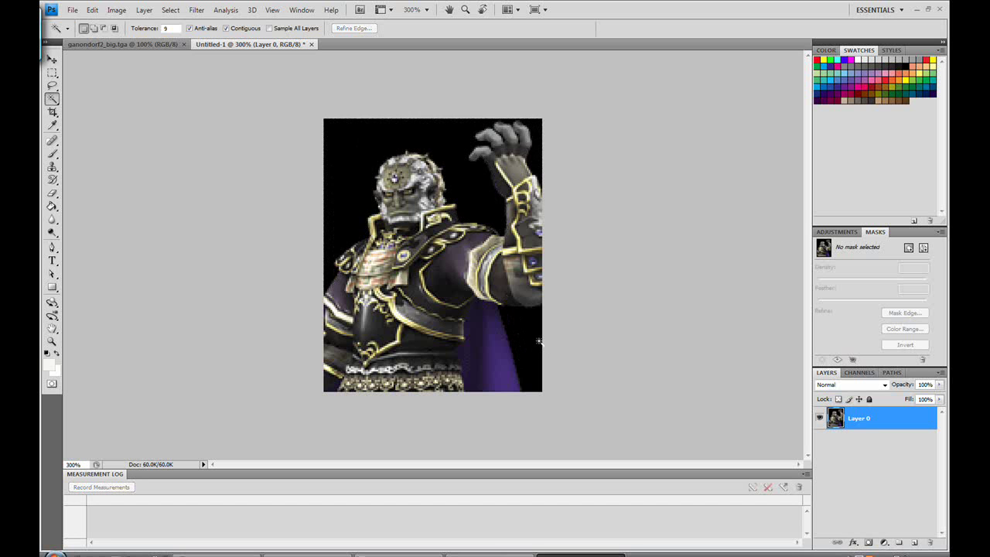
shift+click(539, 336)
shift+click(444, 139)
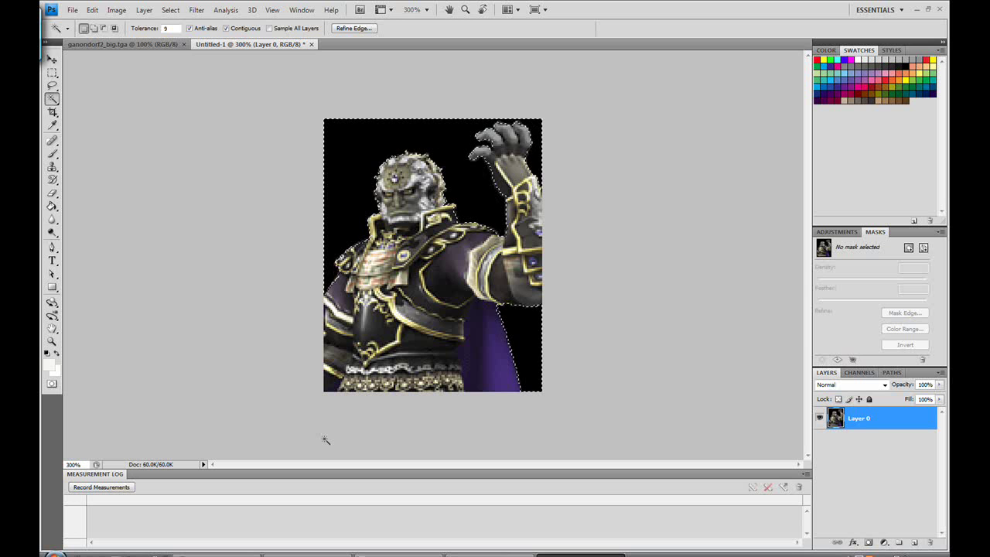
key(Delete)
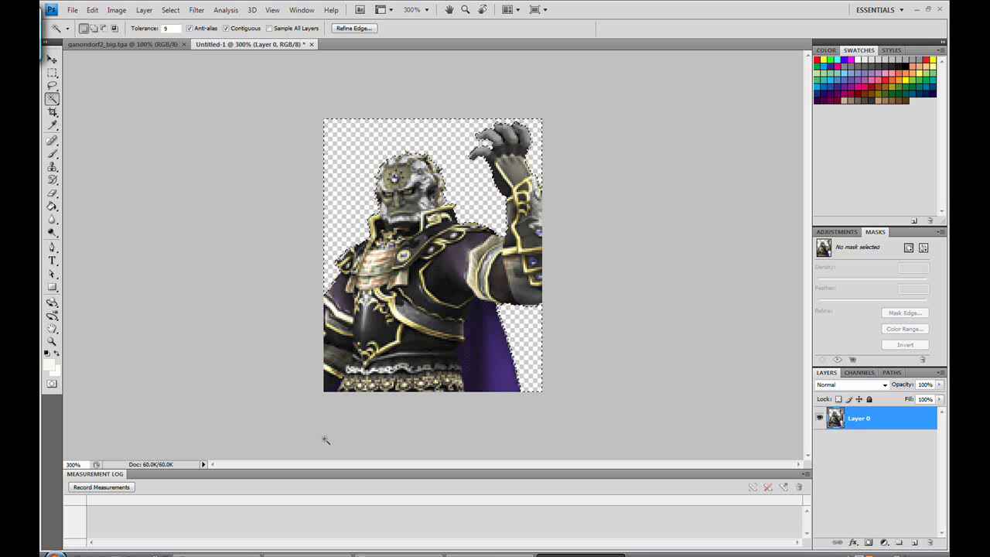
key(ctrl+d)
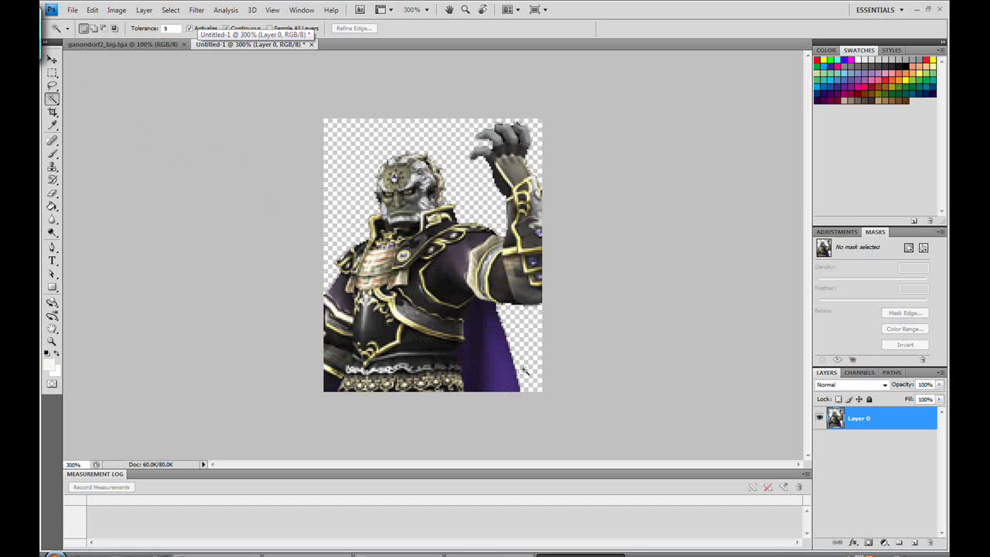
- Zoom in on the head, choose the Brush in Normal mode and set foreground to bright green
key(ctrl+plus)
key(ctrl+plus)
key(ctrl+plus)
key(ctrl+plus)
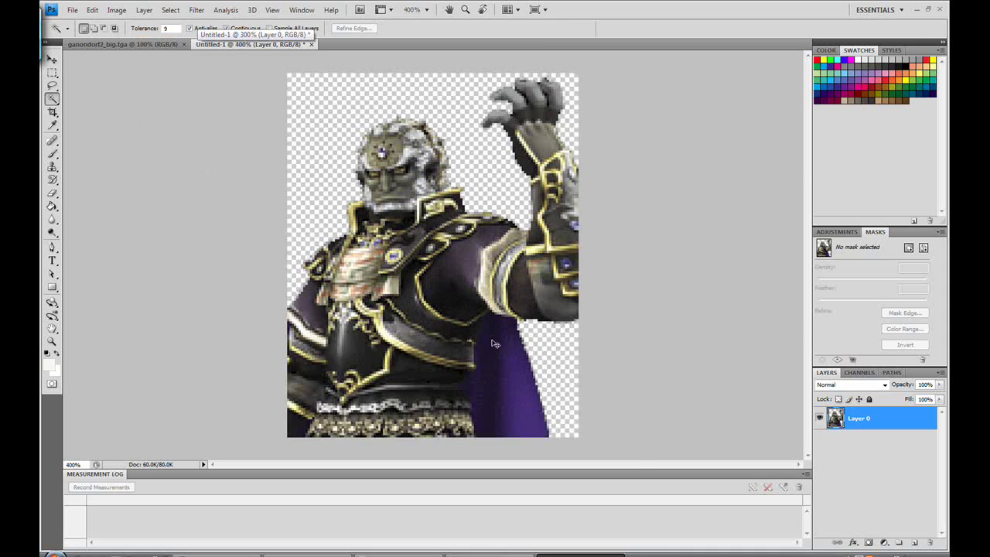
scroll(473, 227, up, 4)
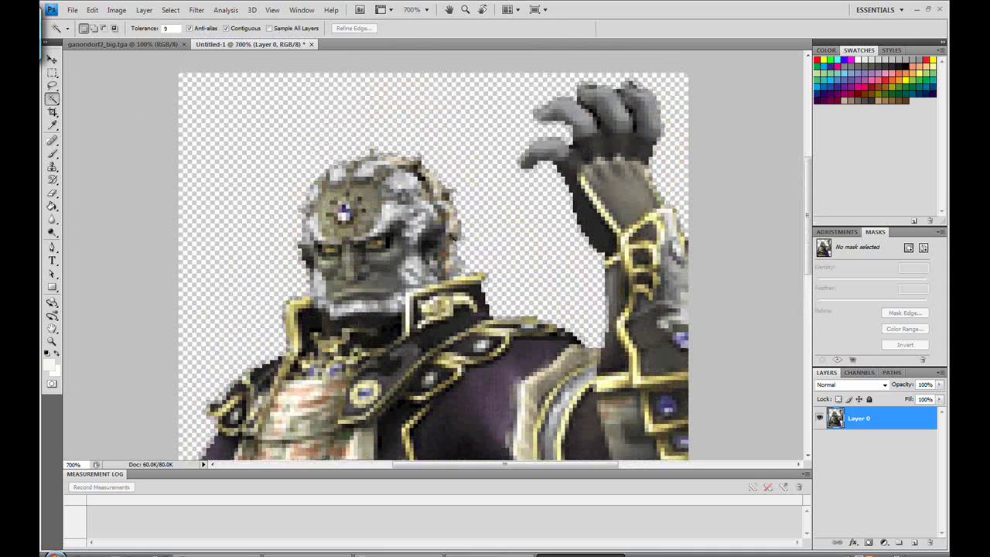
key(ctrl+plus)
key(ctrl+plus)
key(ctrl+plus)
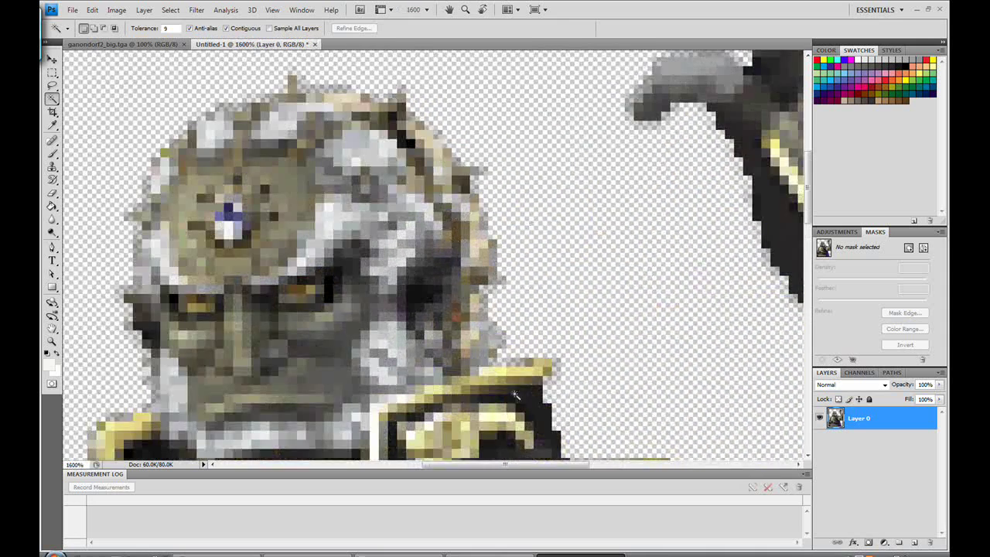
drag(494, 466, 451, 466)
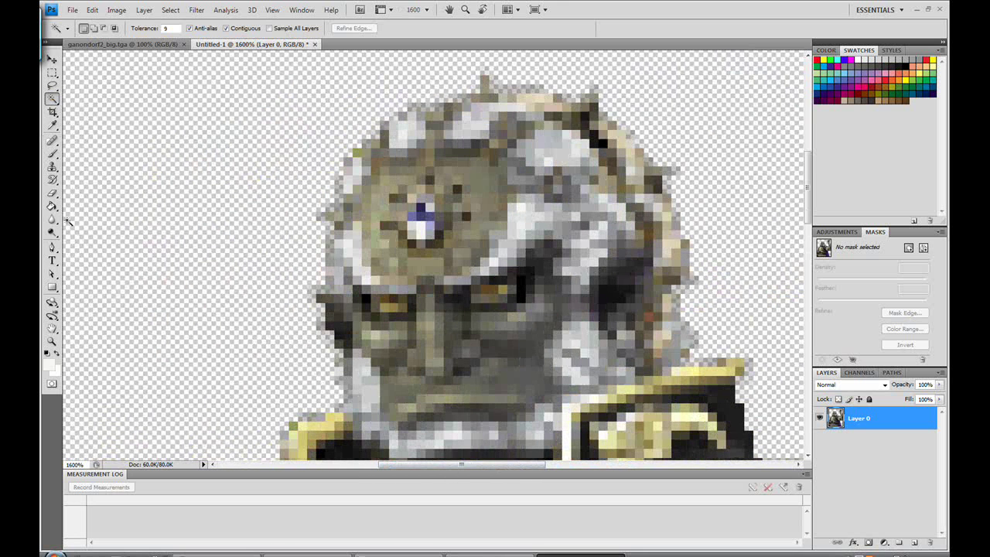
click(52, 153)
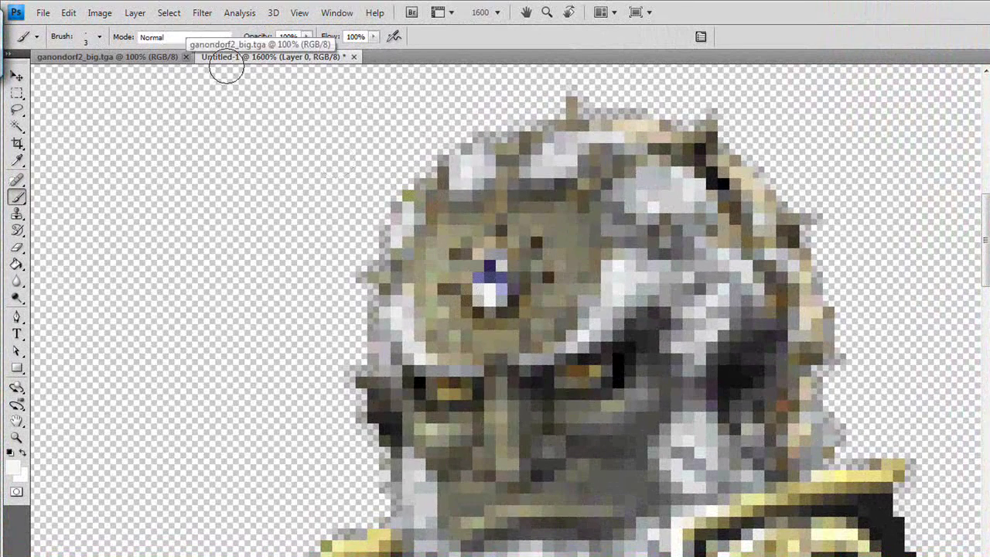
click(225, 37)
click(225, 38)
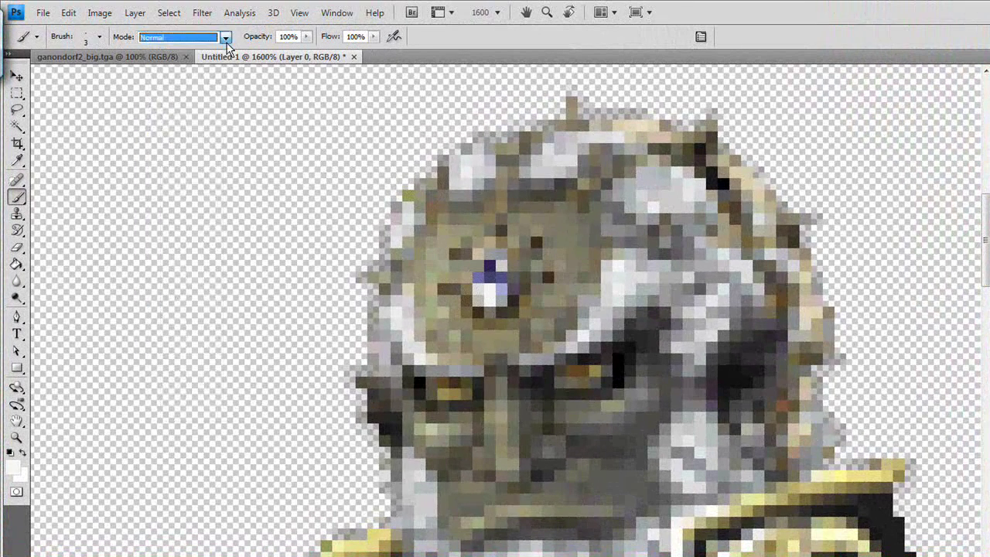
click(20, 469)
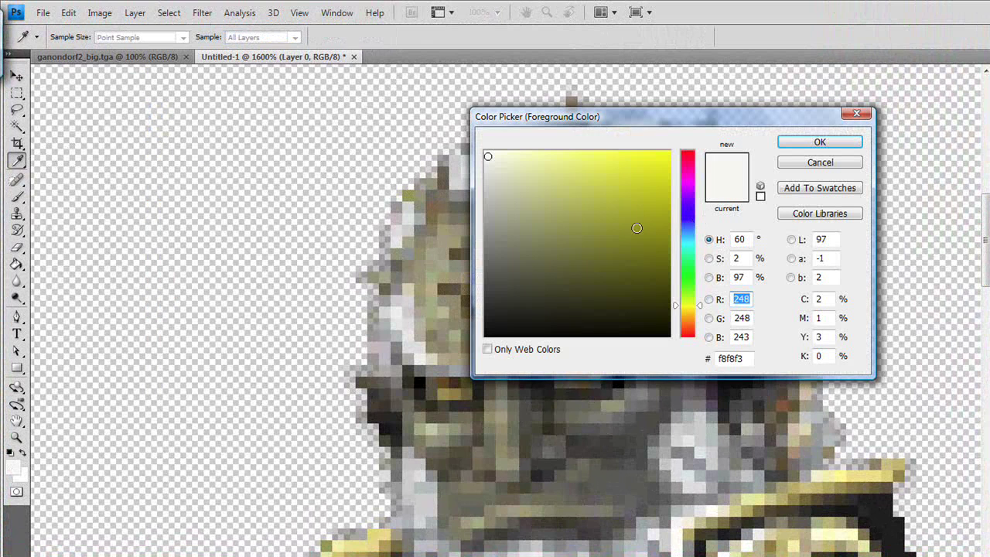
click(651, 259)
mouse_move(651, 259)
mouse_down()
mouse_move(630, 204)
mouse_move(648, 250)
mouse_up()
click(688, 273)
drag(661, 153, 675, 159)
click(819, 143)
- Paint bright green over both eyes, along the mouth and over the forehead gem
key(b)
mouse_move(569, 383)
mouse_down()
mouse_move(628, 359)
mouse_move(565, 383)
mouse_move(603, 375)
mouse_up()
mouse_move(479, 398)
mouse_down()
mouse_move(445, 402)
mouse_move(398, 381)
mouse_move(483, 414)
mouse_up()
mouse_move(460, 491)
mouse_down()
mouse_move(464, 504)
mouse_move(582, 527)
mouse_move(628, 476)
mouse_up()
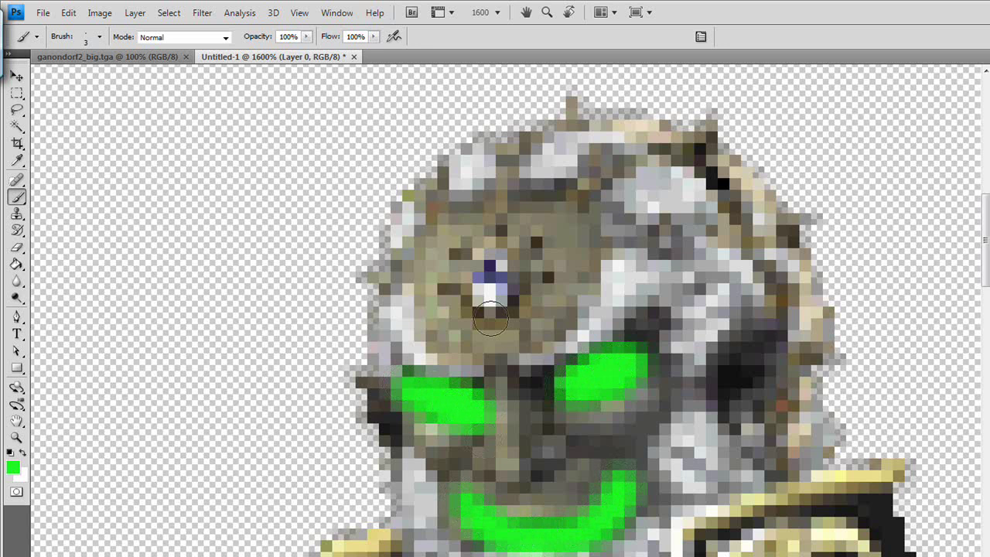
mouse_move(491, 284)
mouse_down()
mouse_move(516, 295)
mouse_move(495, 250)
mouse_move(523, 266)
mouse_move(518, 257)
mouse_move(477, 272)
mouse_move(490, 257)
mouse_move(503, 279)
mouse_up()
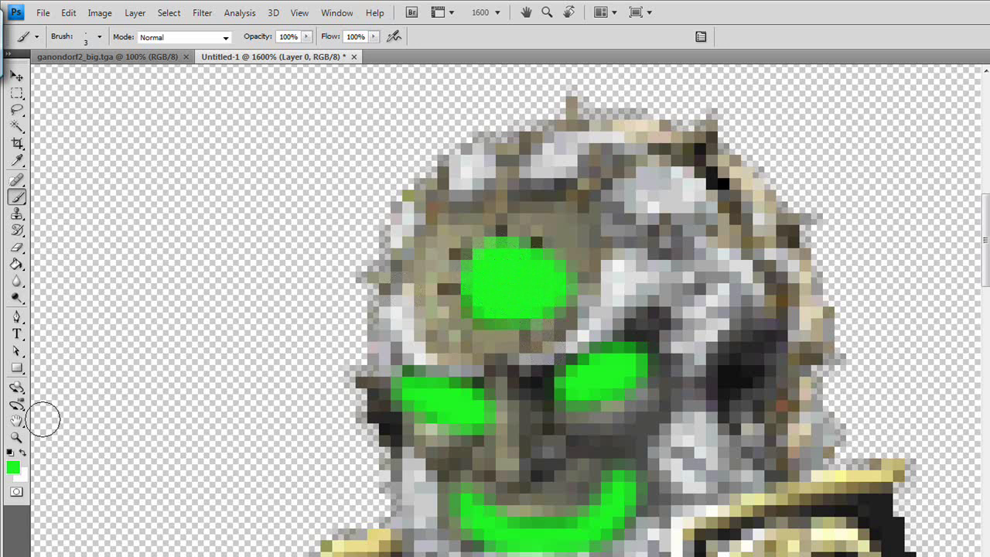
- With dark green and a 1 px brush, draw two eyes and a mouth on the gem
click(15, 469)
click(555, 284)
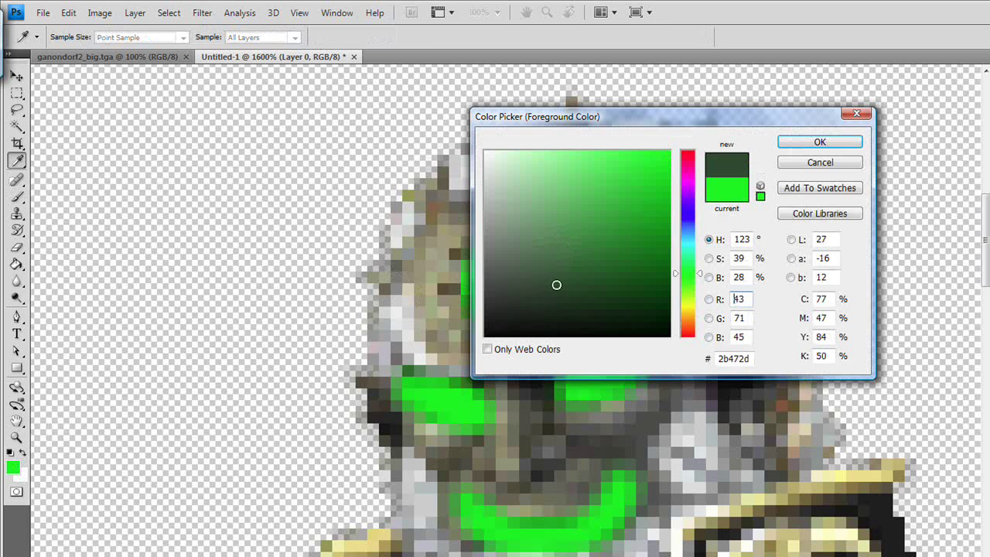
click(820, 142)
click(98, 38)
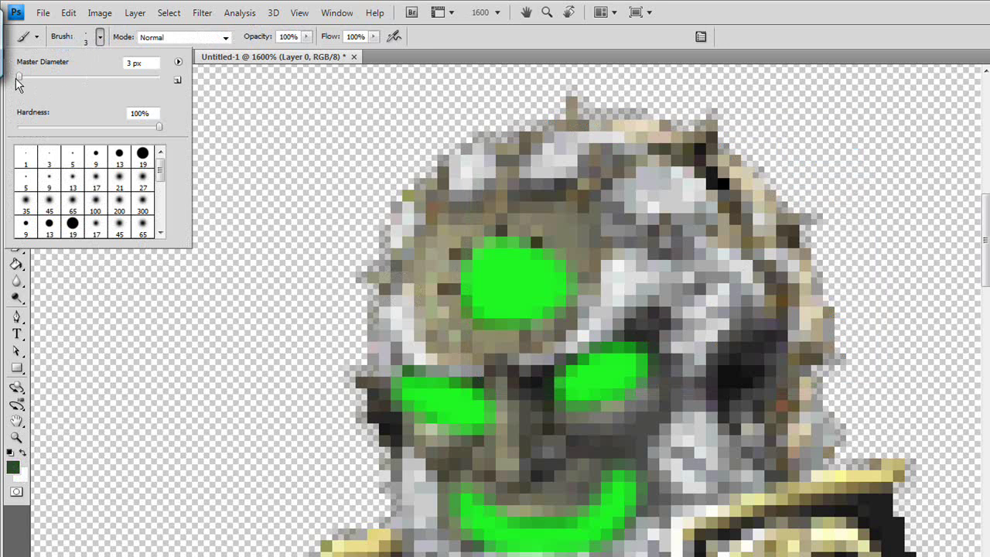
drag(19, 77, 17, 77)
click(499, 282)
click(527, 284)
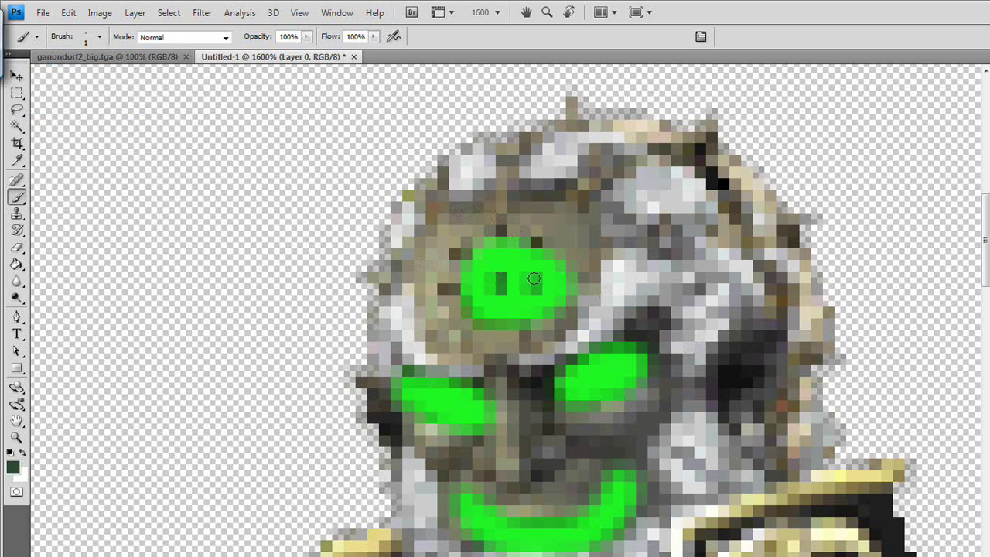
drag(500, 311, 541, 314)
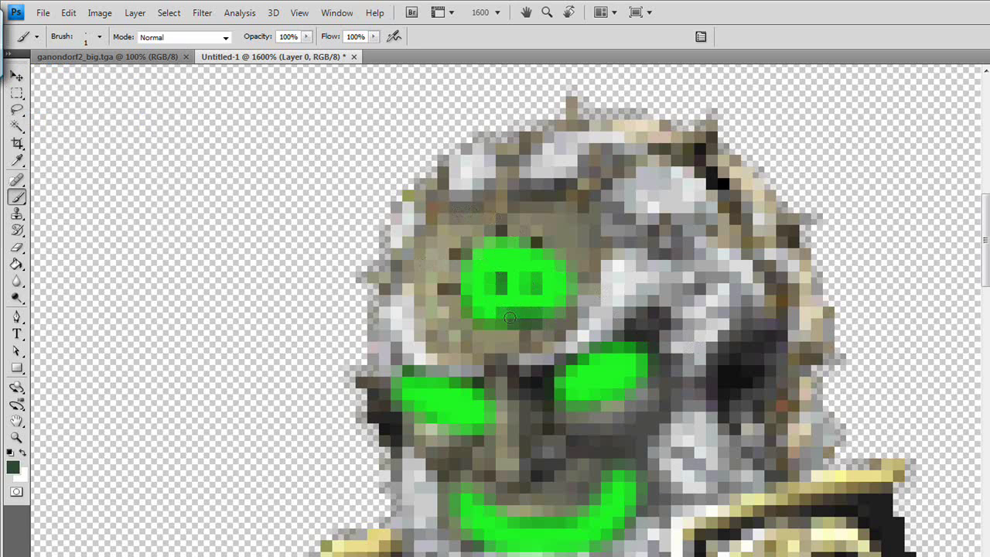
scroll(619, 383, down, 3)
key(ctrl+minus)
key(ctrl+minus)
key(ctrl+minus)
key(ctrl+minus)
key(ctrl+minus)
key(ctrl+minus)
key(ctrl+minus)
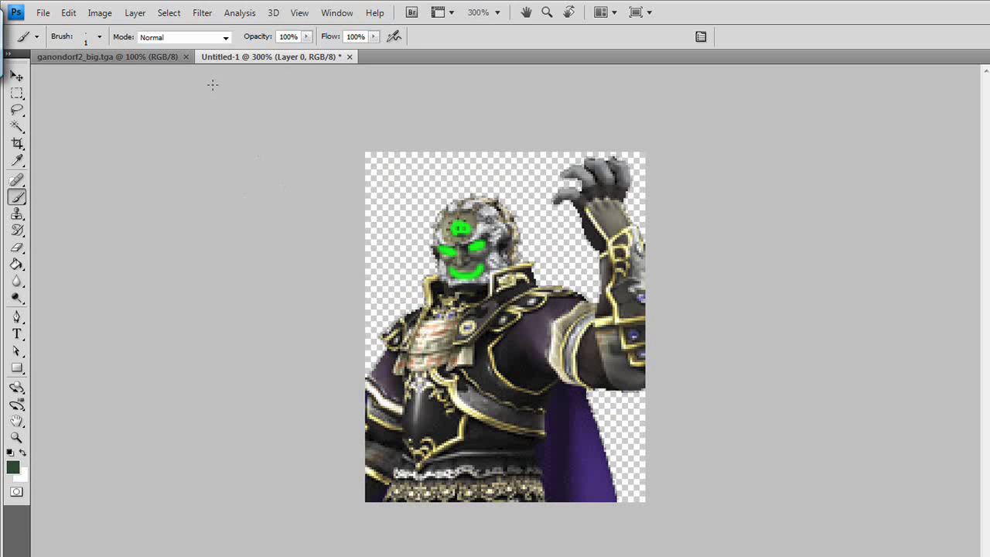
click(116, 58)
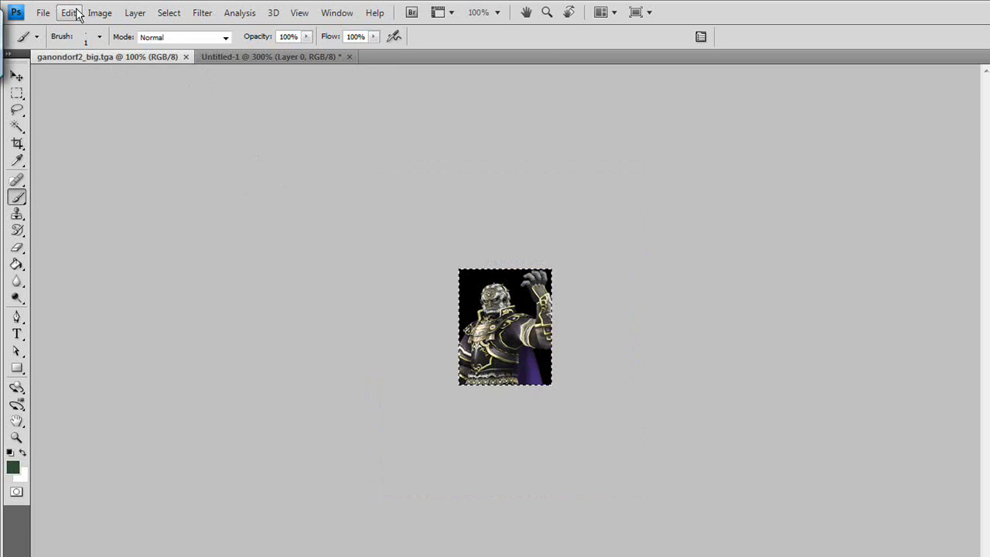
click(107, 14)
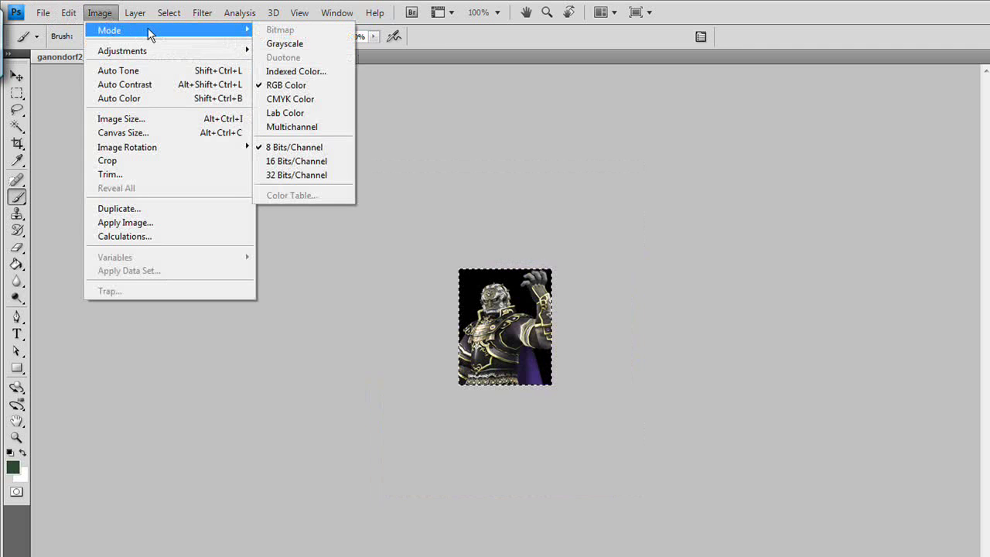
click(91, 13)
click(93, 13)
mouse_move(110, 31)
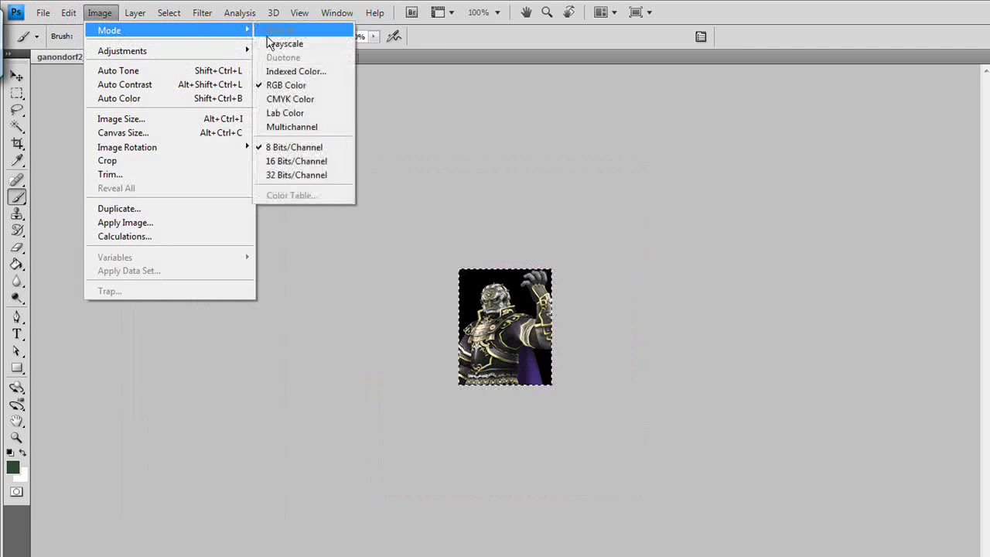
click(308, 70)
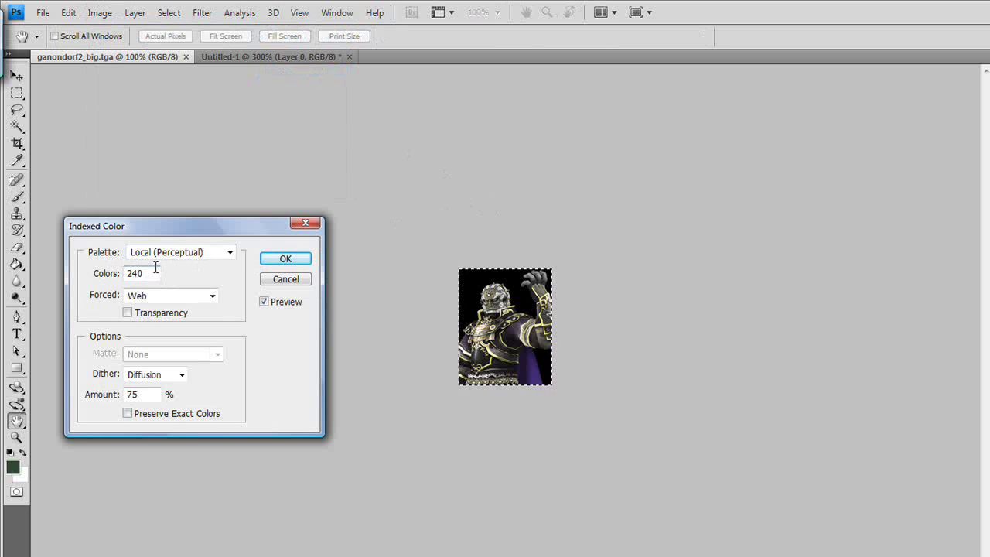
click(92, 273)
click(140, 277)
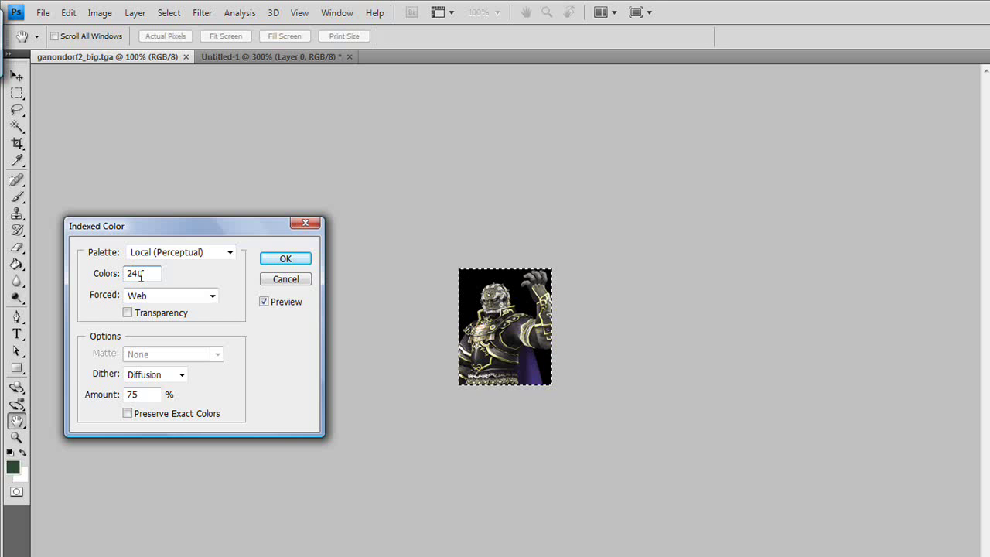
click(271, 280)
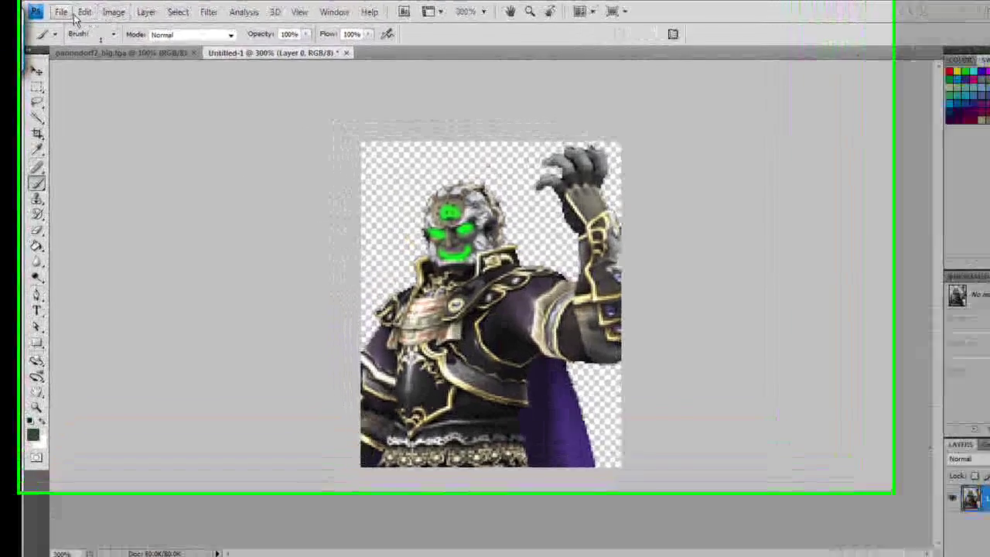
- Convert the image to Indexed Color with 240 colours
click(130, 10)
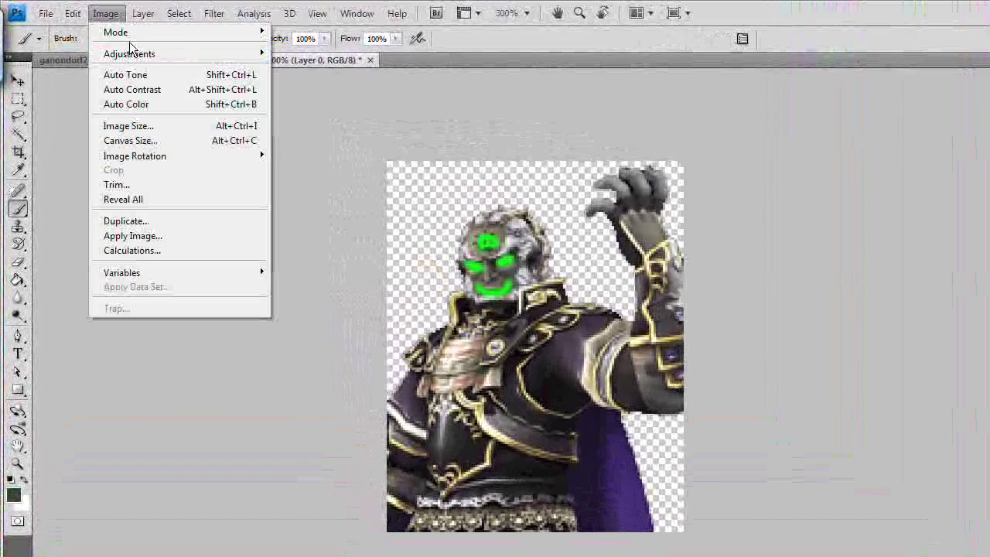
mouse_move(133, 32)
click(335, 76)
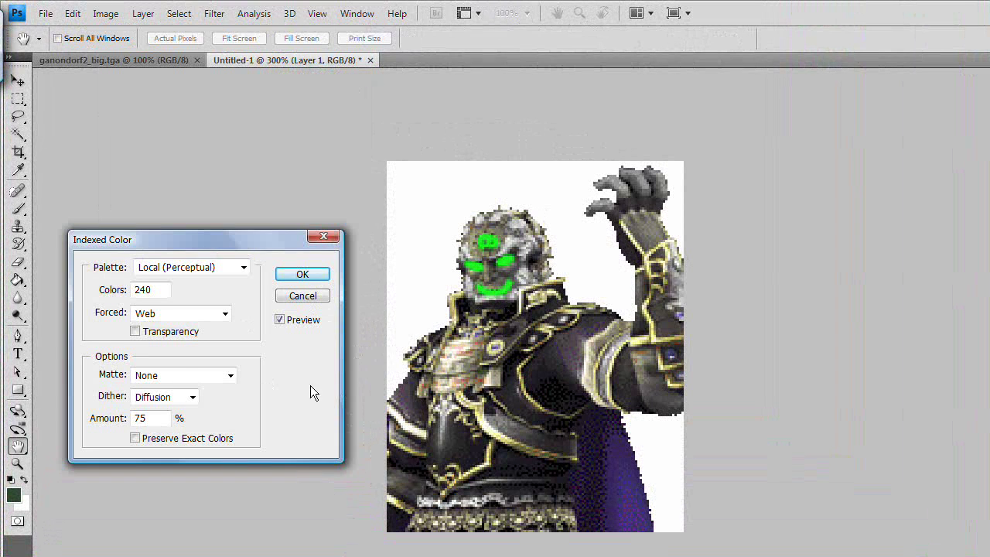
click(158, 292)
double_click(158, 292)
click(322, 275)
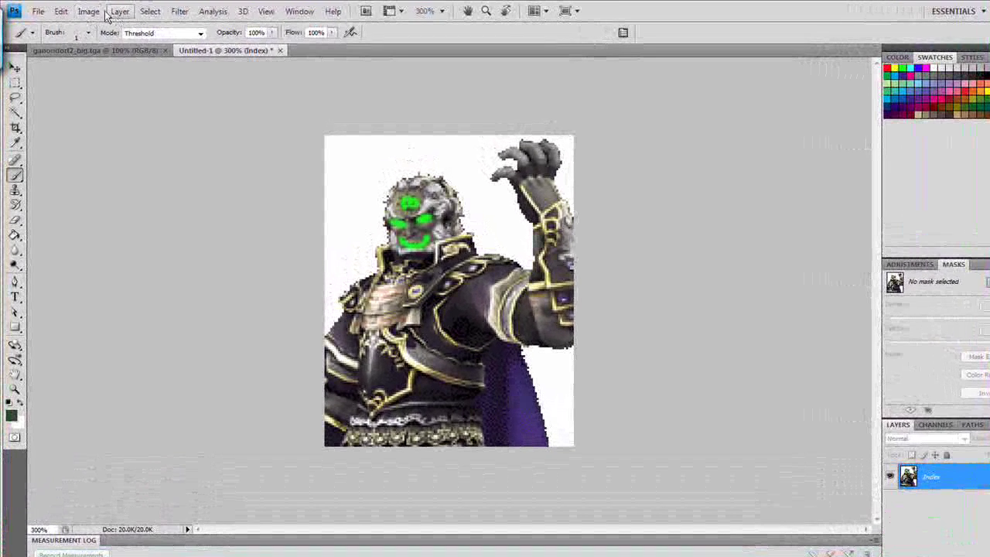
- Review the image's Color Table and close it without changes
click(128, 11)
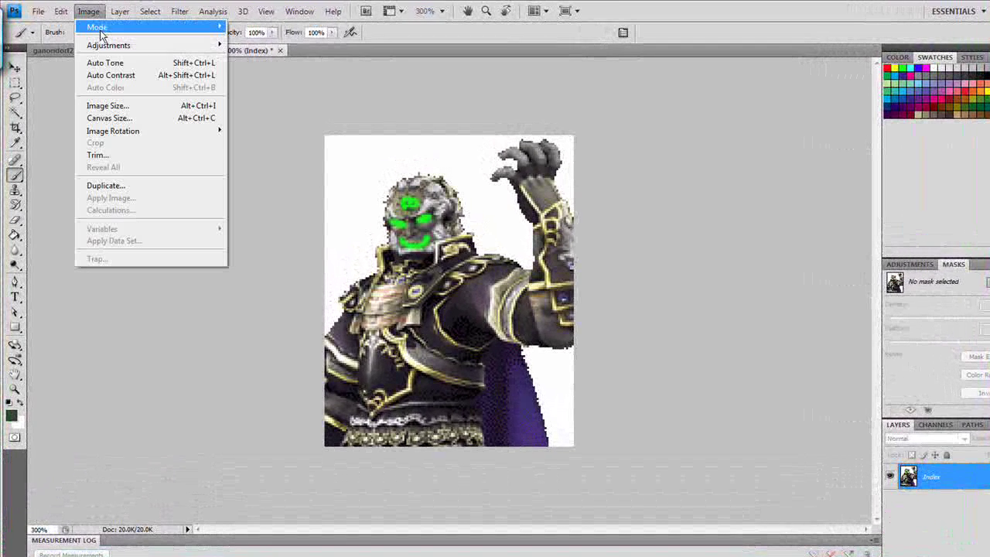
mouse_move(98, 30)
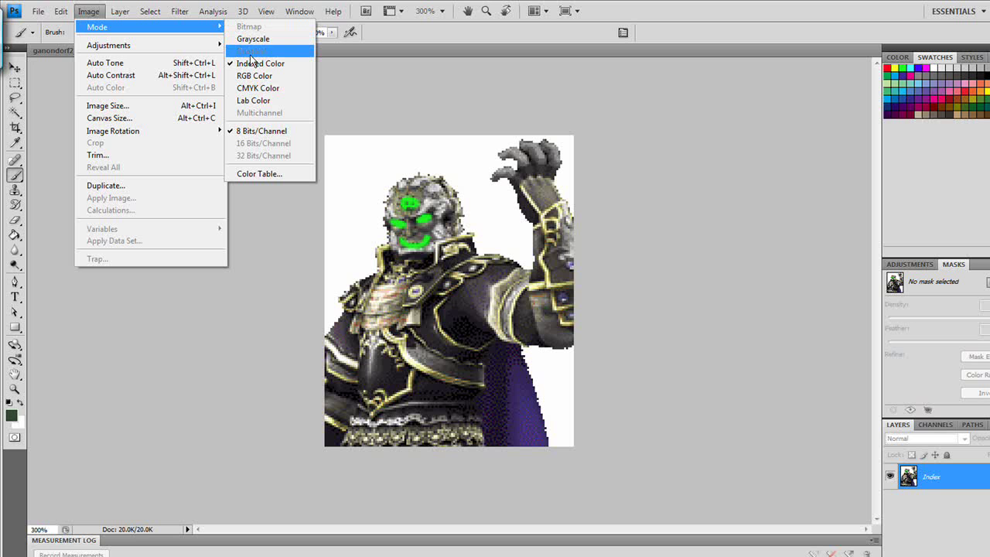
click(256, 175)
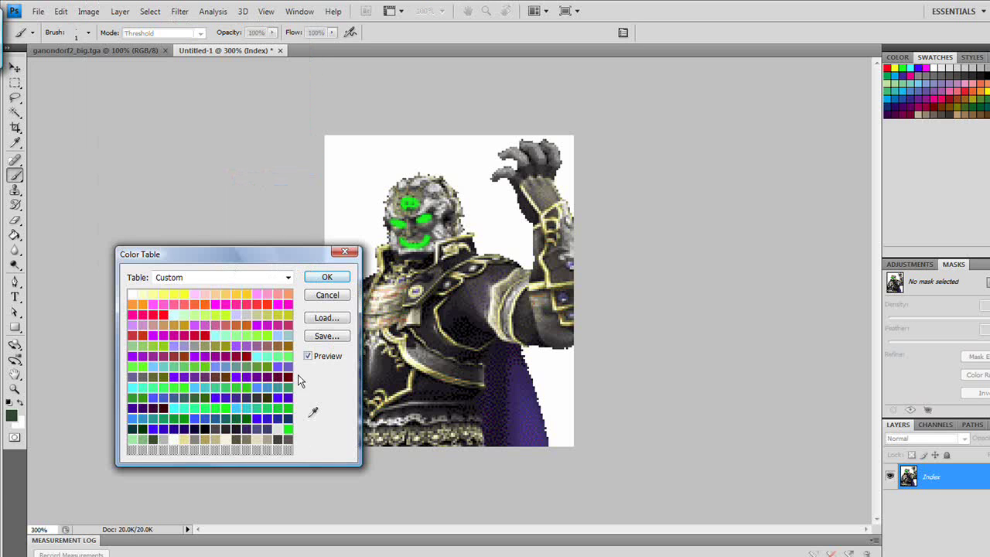
click(215, 449)
click(720, 145)
click(346, 254)
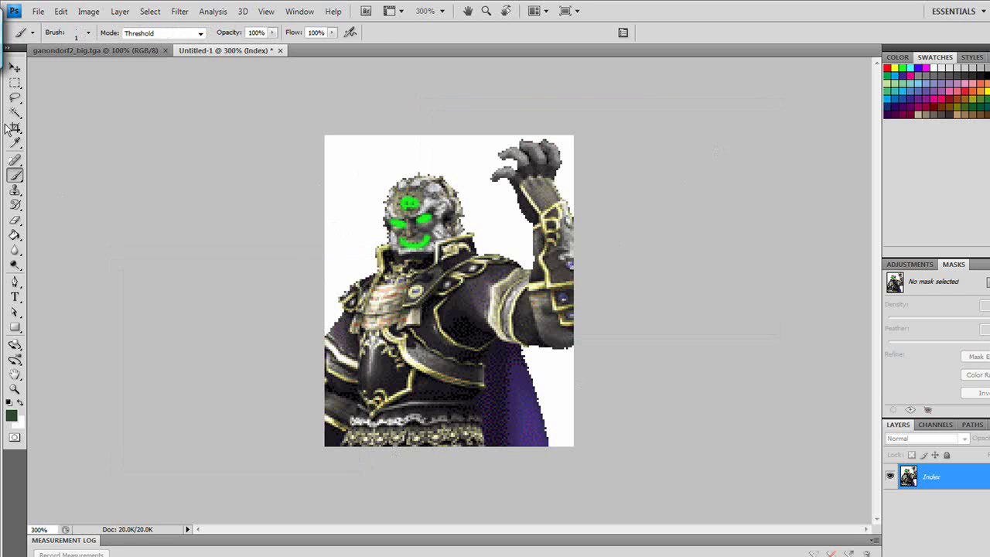
- Magic-wand select the white background around Ganondorf, including the patch beside the cape
click(14, 112)
click(330, 162)
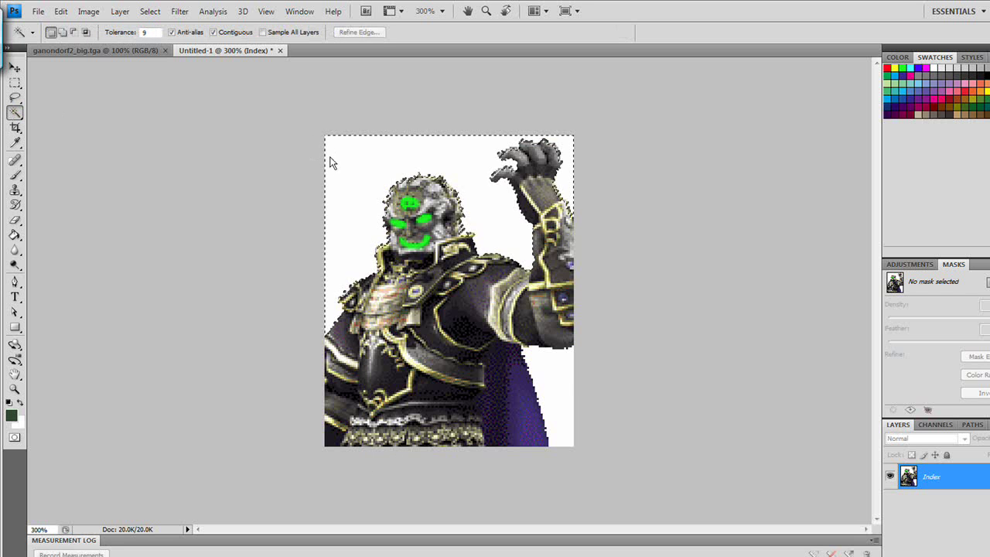
shift+click(549, 391)
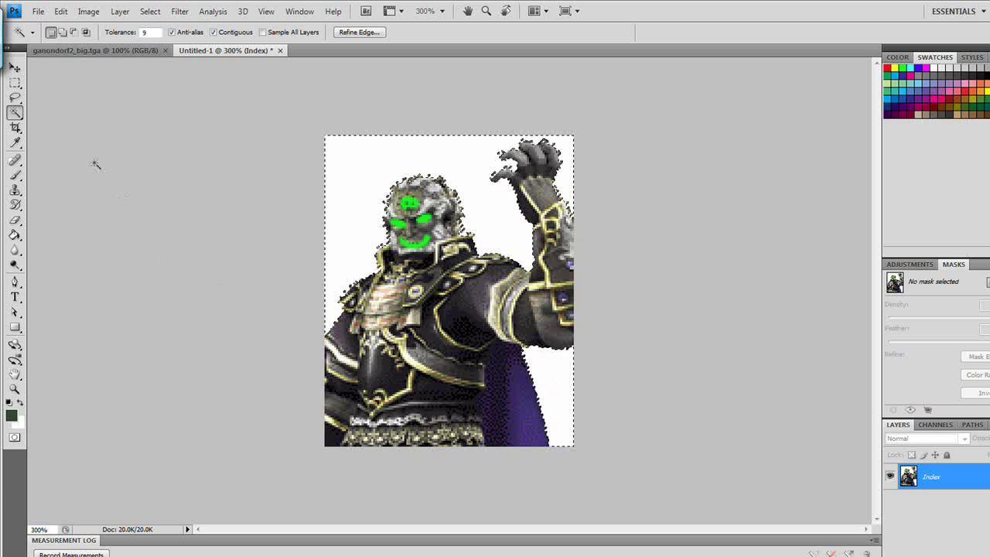
- Choose the Paint Bucket and set the foreground colour to magenta ff00ea
click(14, 238)
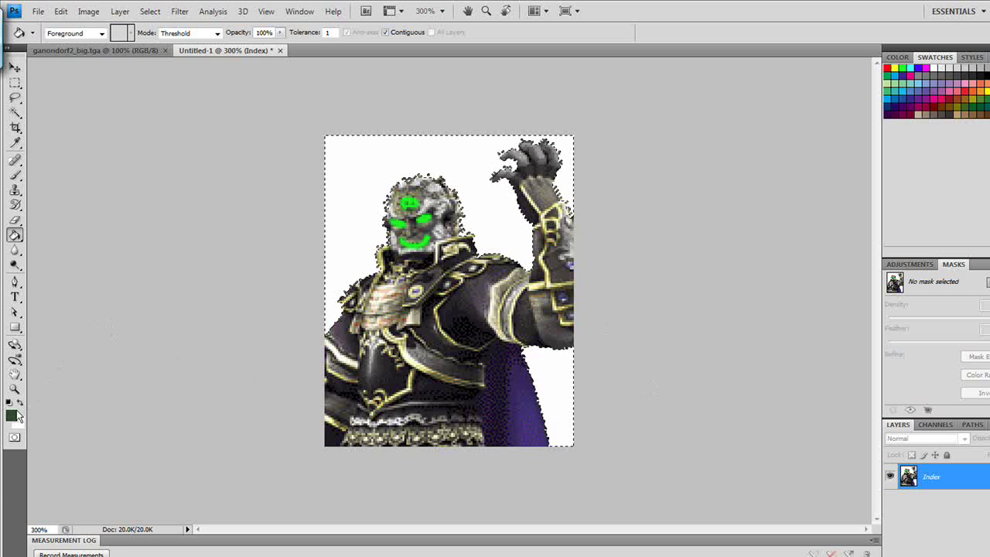
click(15, 416)
click(614, 159)
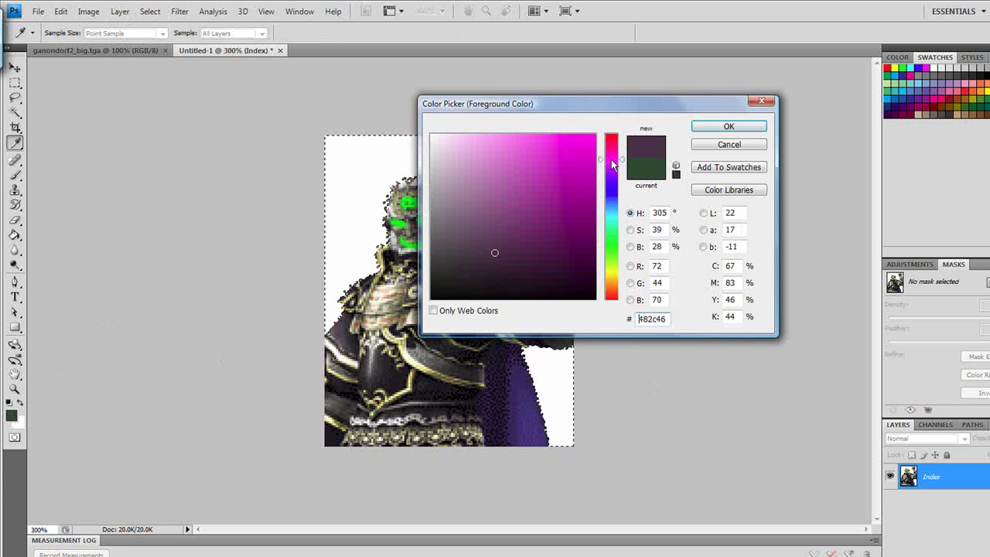
text(ff00ea)
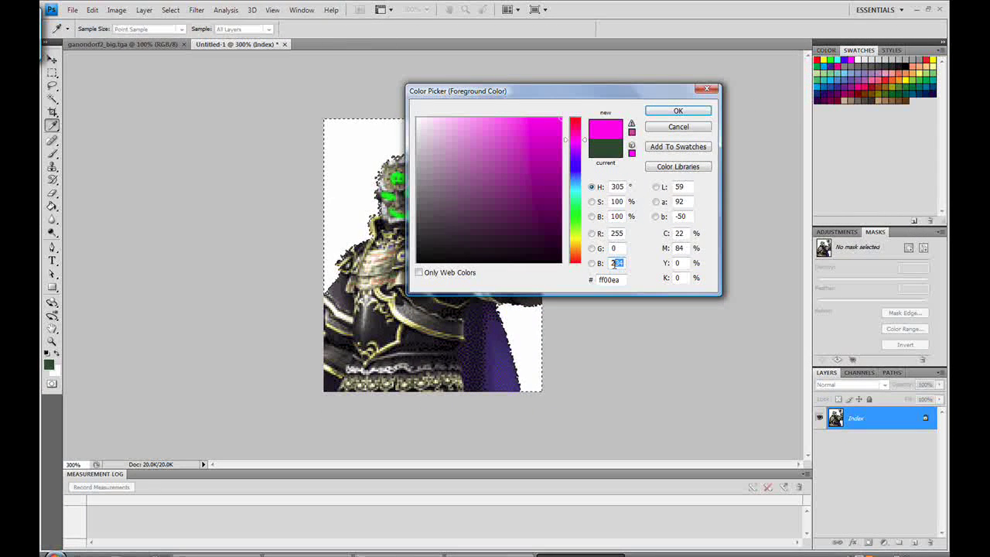
text(255)
click(678, 111)
key(g)
- Fill the upper background and lower-right white patch with magenta, then return to the Magic Wand
click(341, 158)
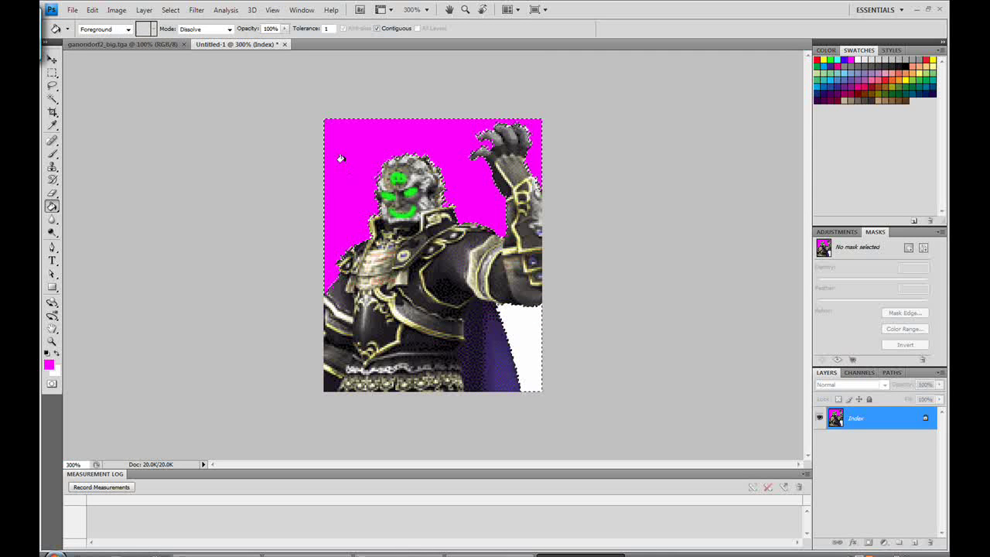
click(518, 319)
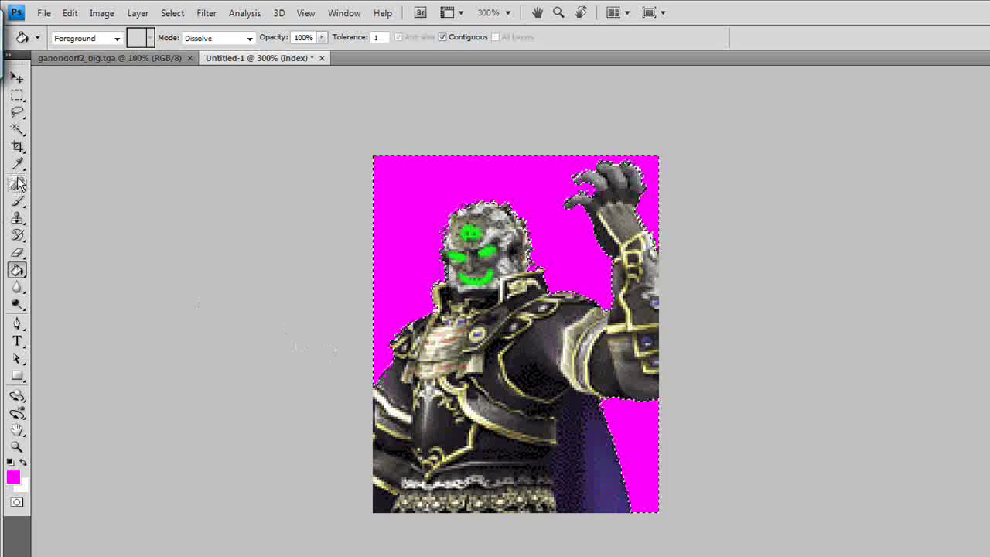
click(17, 129)
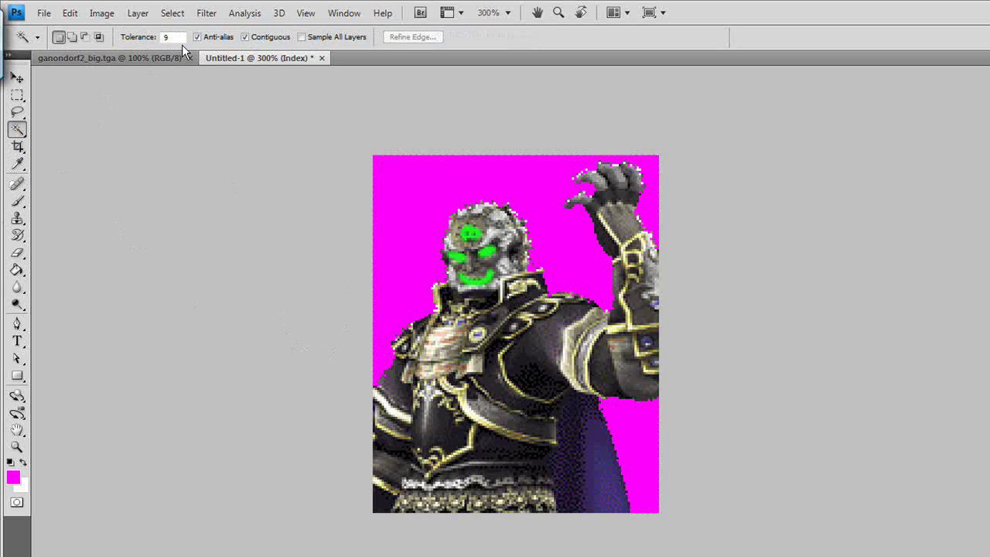
click(48, 15)
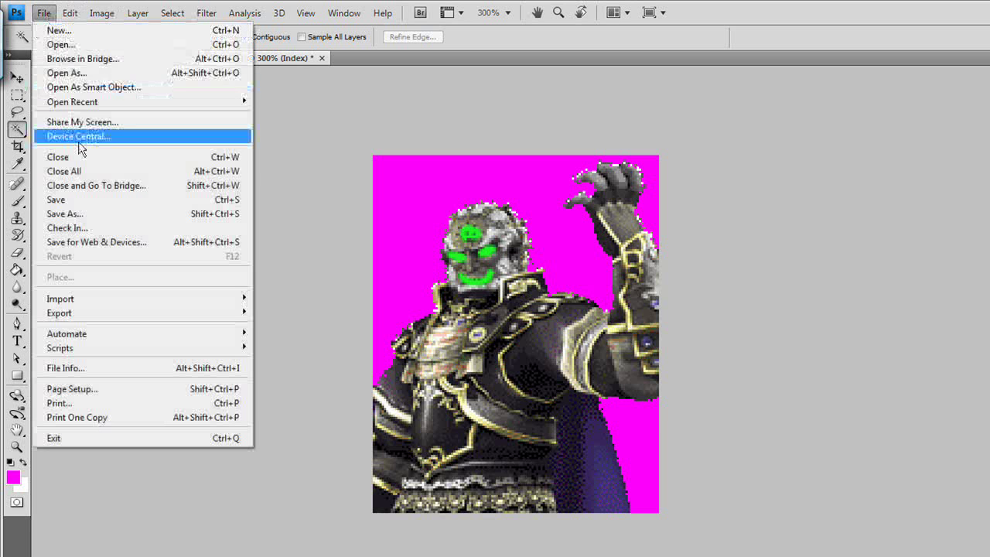
mouse_move(102, 15)
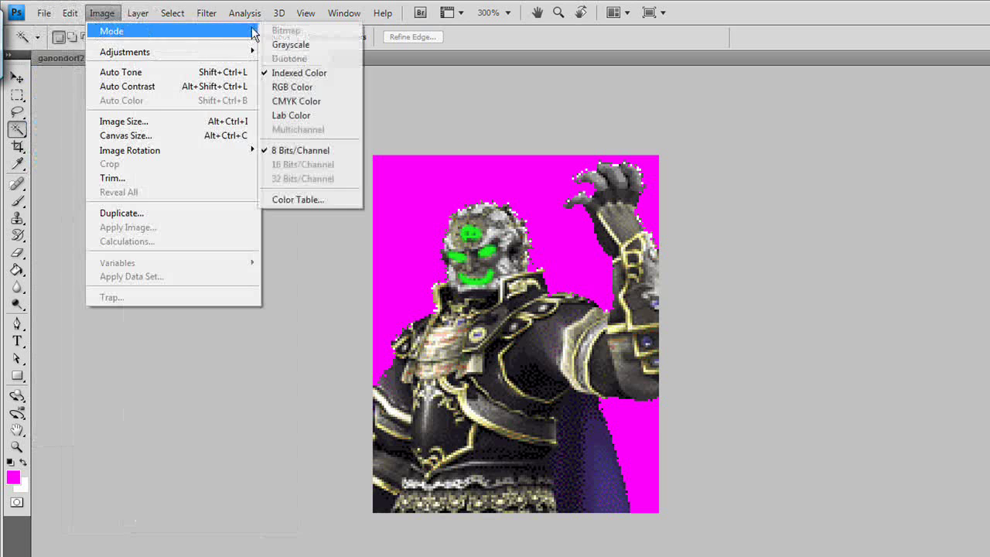
- Review the image's indexed Color Table and close it
click(298, 197)
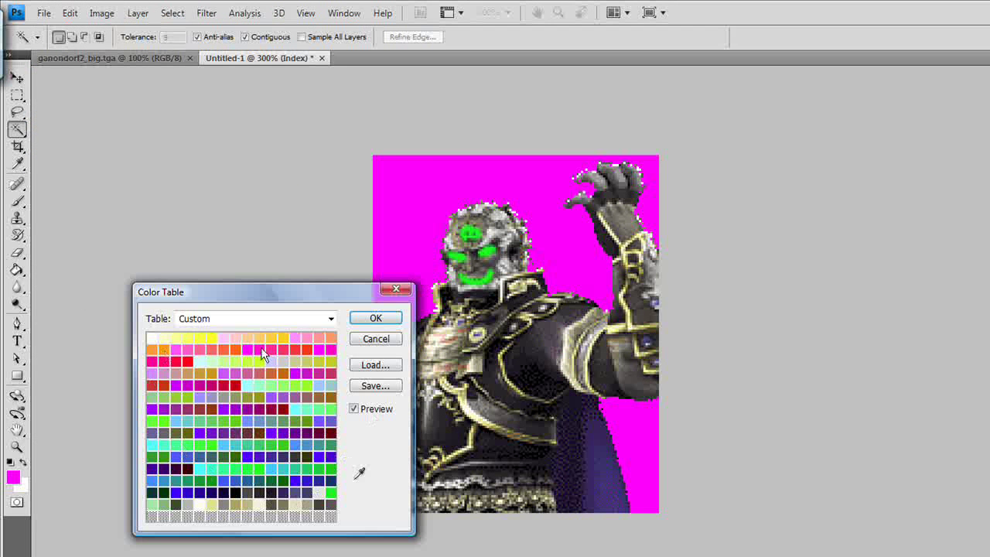
click(375, 318)
click(136, 14)
mouse_move(102, 12)
mouse_move(106, 31)
- Save the image to the Desktop as the Targa file Ganon2_big.tga
click(298, 72)
click(43, 13)
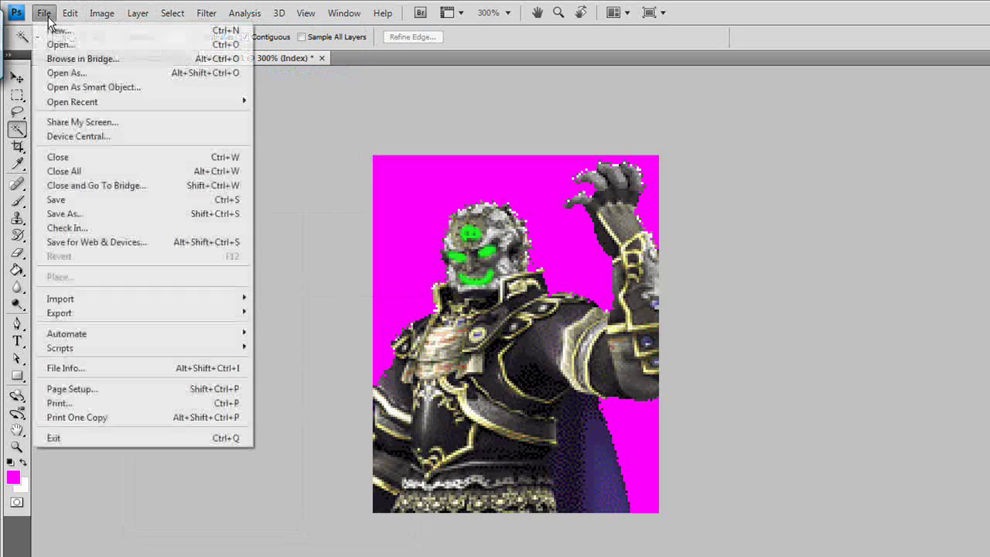
click(77, 213)
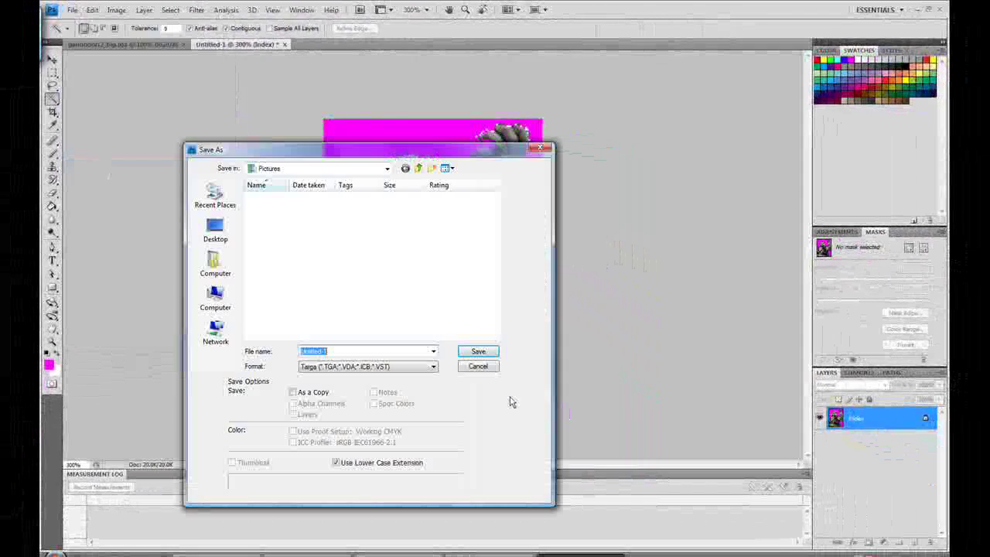
click(419, 168)
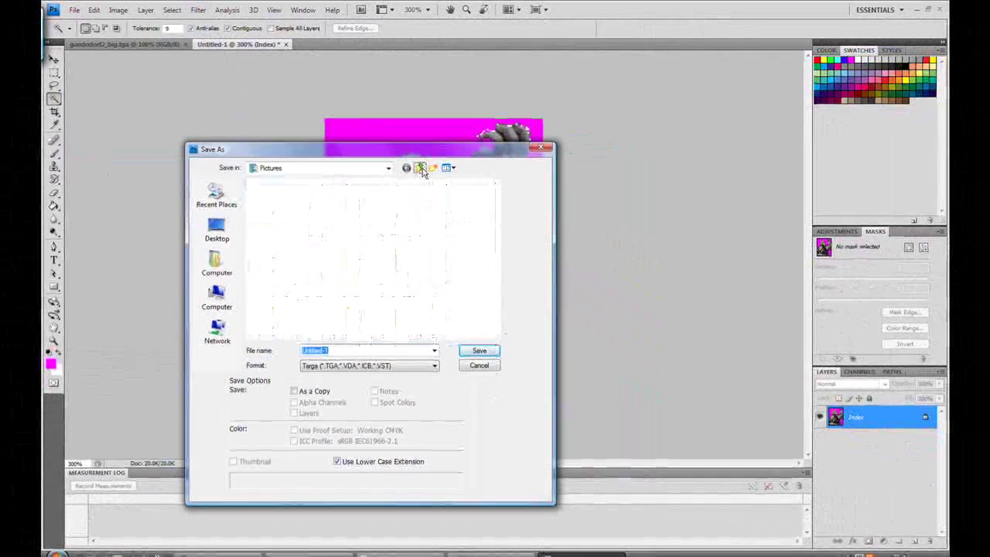
click(419, 168)
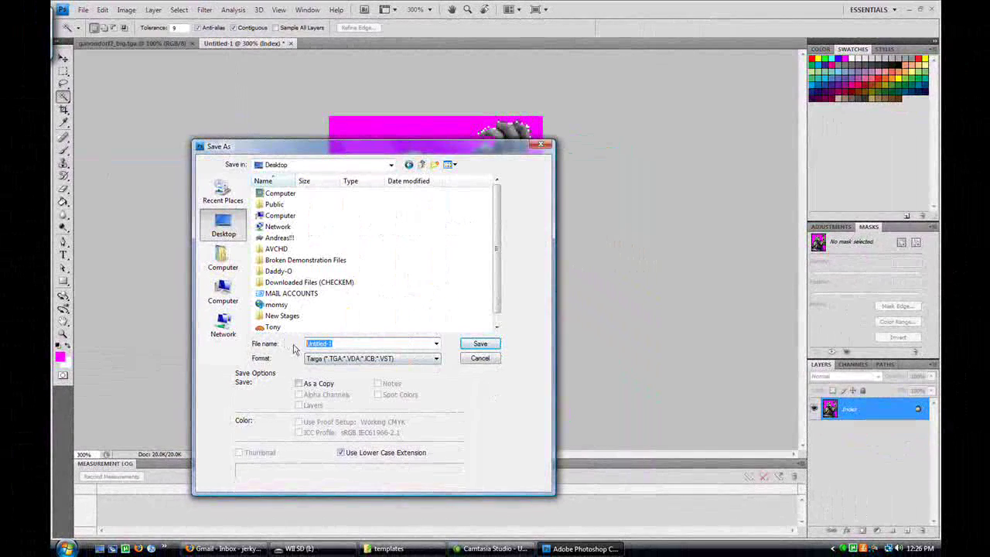
text(ga)
text(anon2_big)
click(485, 344)
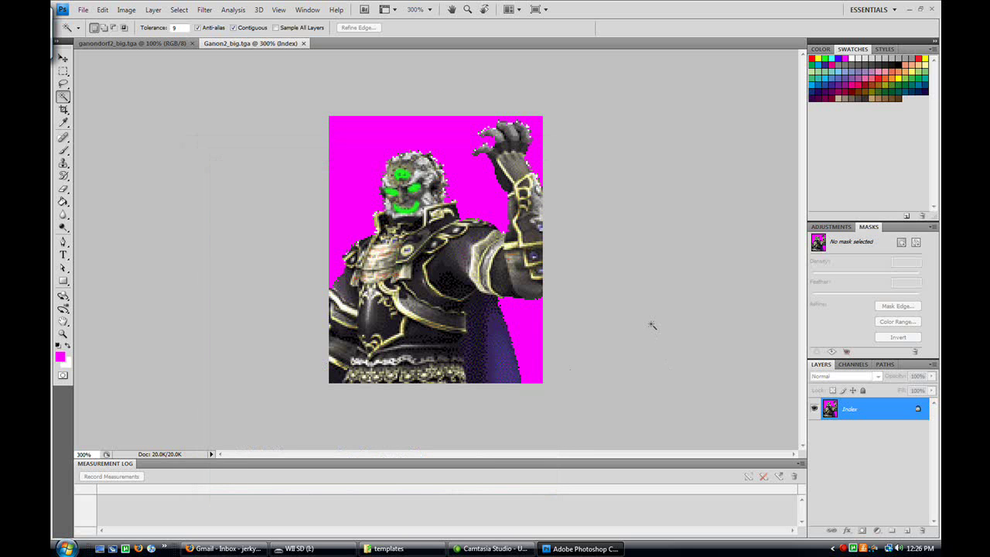
- Minimize Photoshop and rename the desktop file Ganon2_big to ganondorf2_big
click(580, 549)
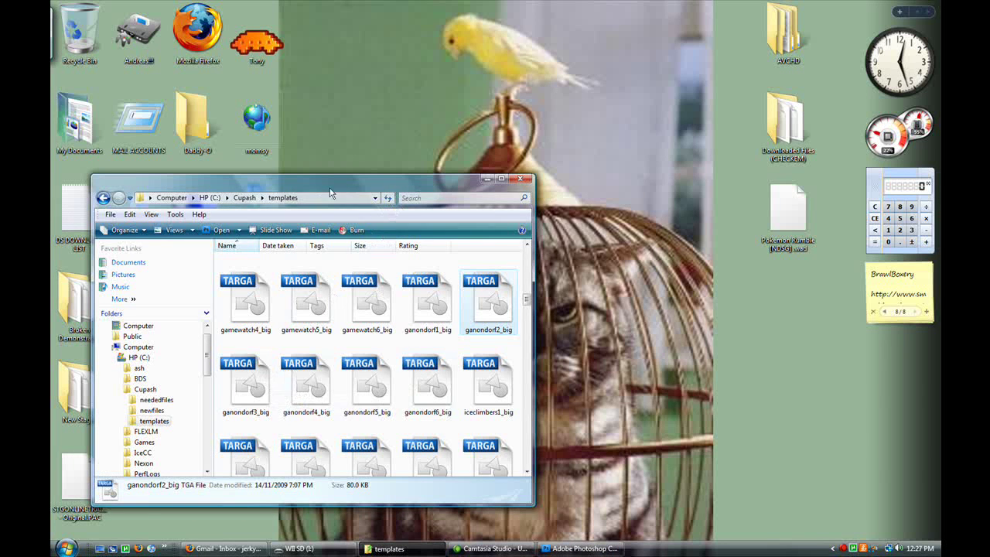
drag(332, 188, 558, 104)
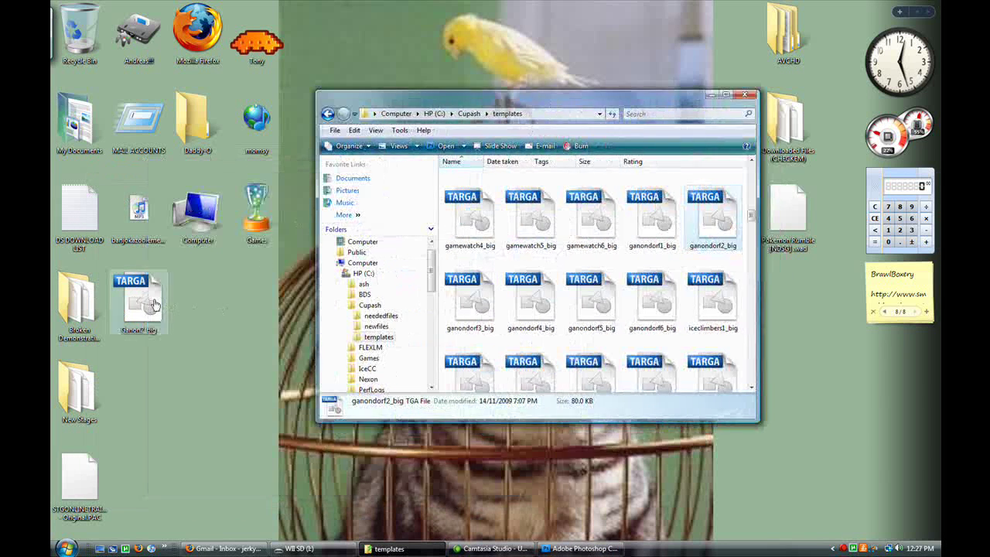
right_click(150, 305)
click(184, 276)
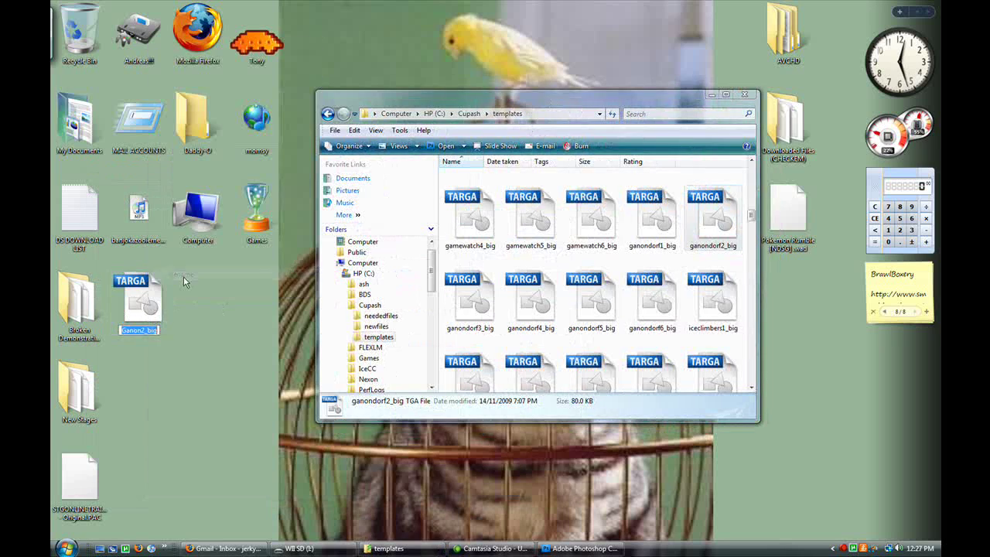
text(dorf)
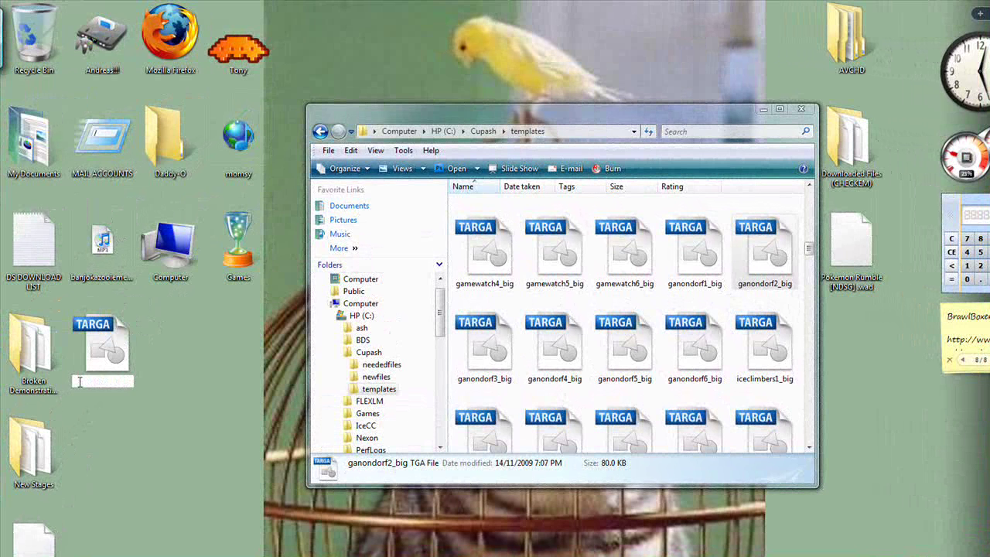
key(Return)
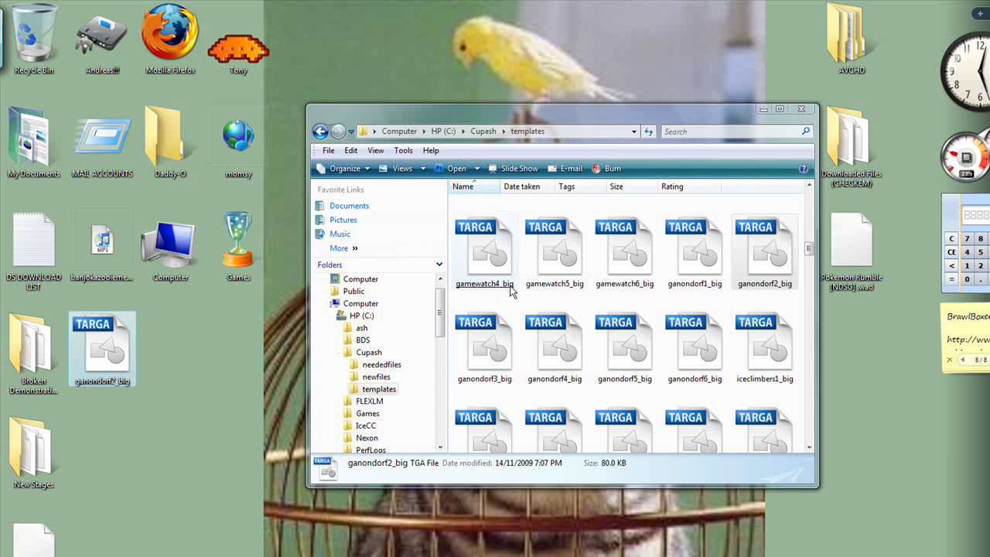
- Copy ganondorf2_big.tga from the desktop into Cupash's newfiles folder
click(497, 132)
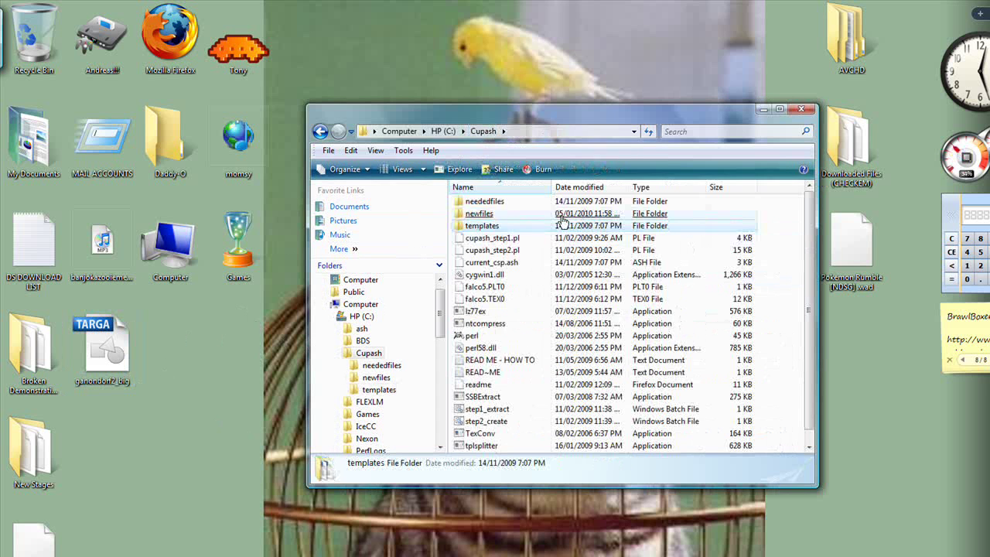
click(499, 211)
double_click(492, 216)
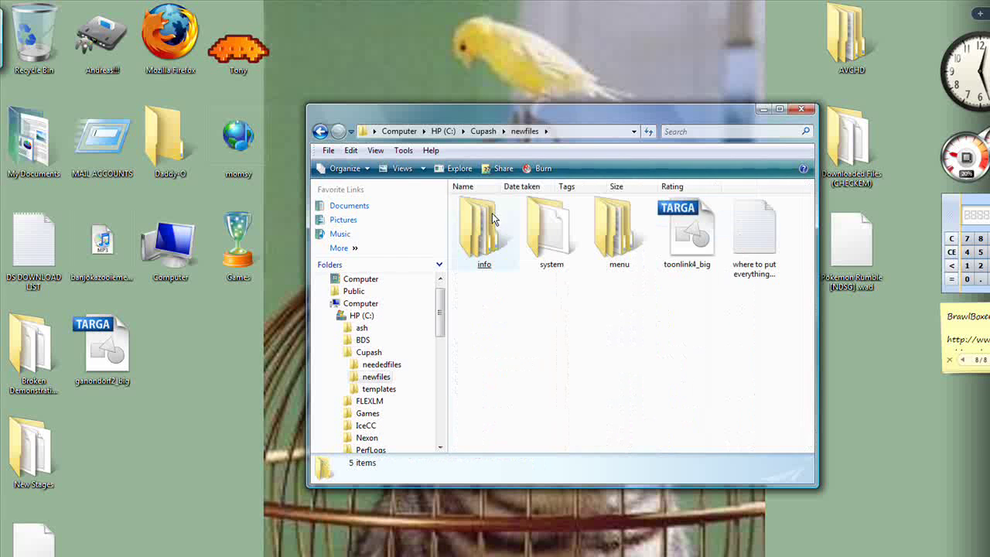
drag(454, 353, 679, 314)
drag(108, 364, 638, 309)
click(699, 414)
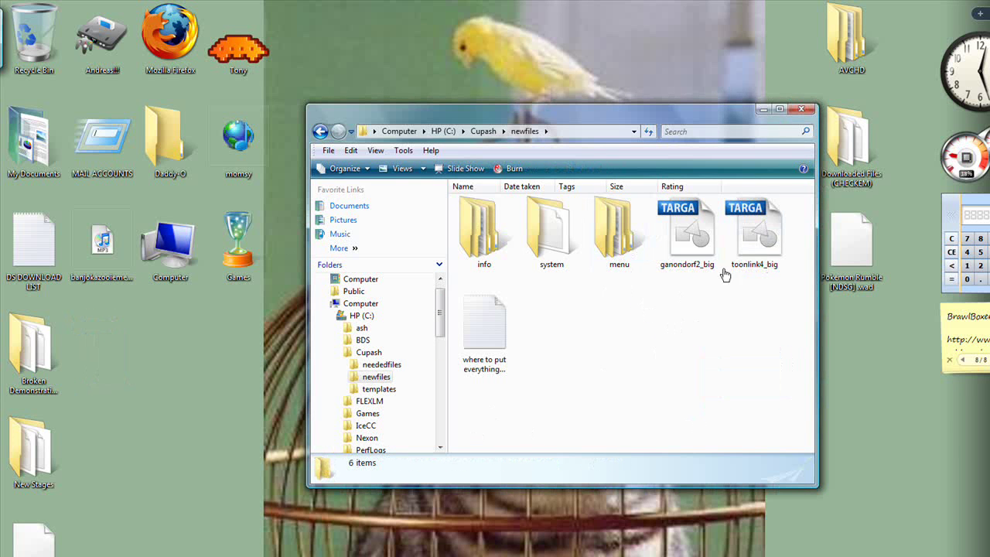
- Run the step2_create batch file in the Cupash folder
click(484, 132)
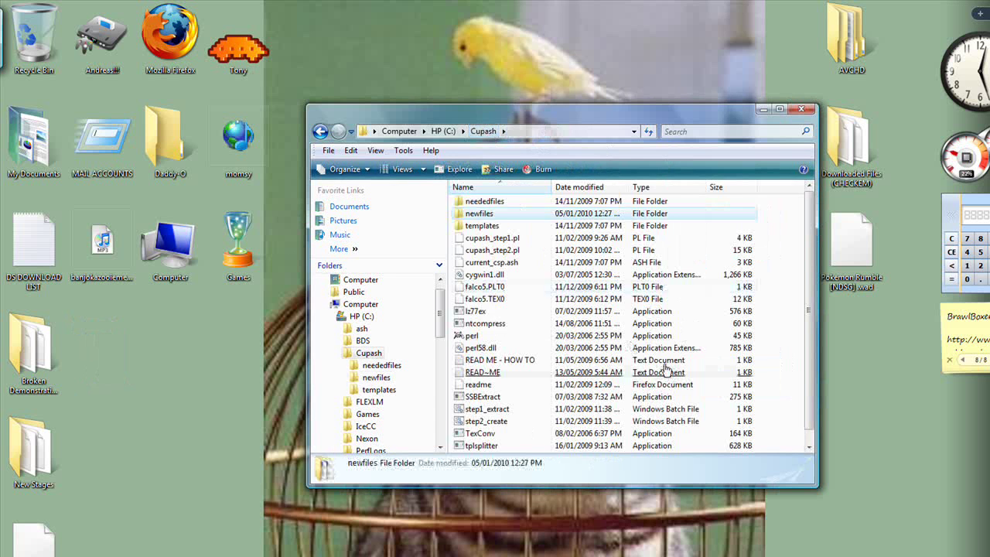
scroll(505, 433, down, 1)
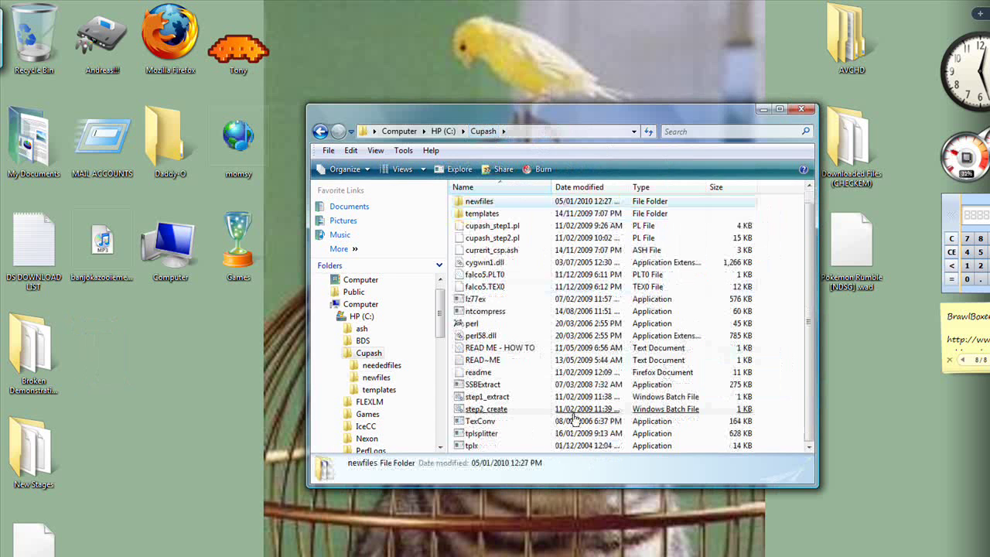
click(510, 410)
double_click(509, 410)
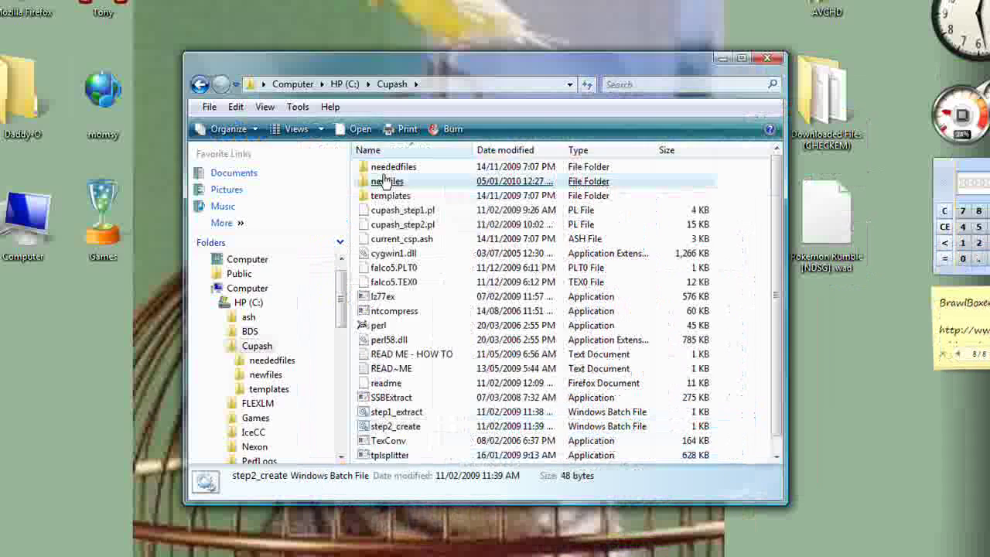
- Select info, system and menu in newfiles, and open the SD card's private\wii\app\RSBE\pf beside it
double_click(476, 212)
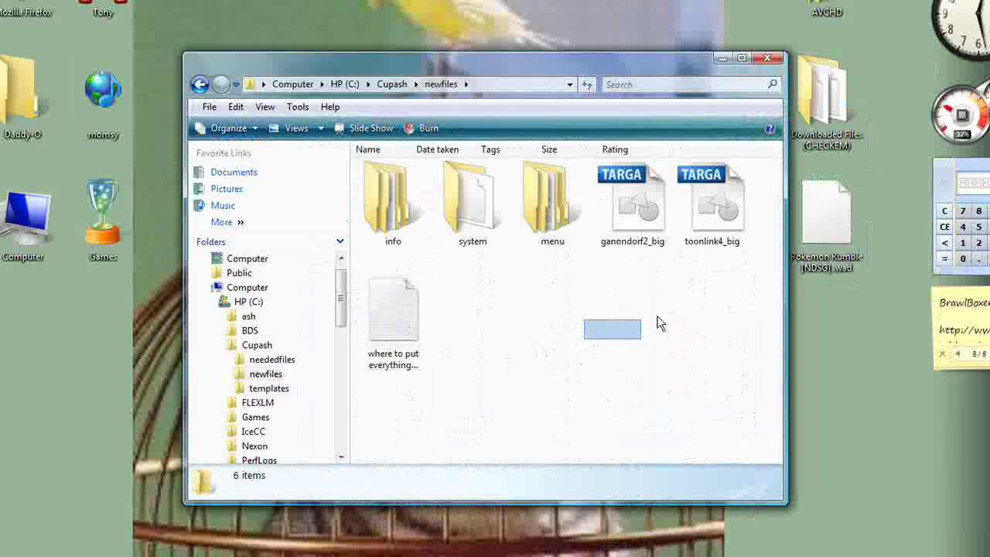
drag(584, 267, 394, 159)
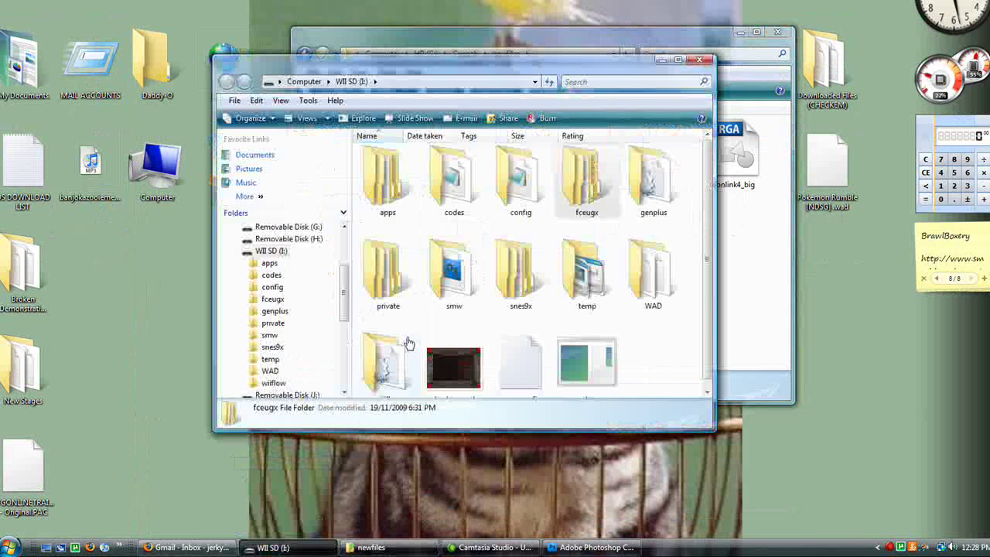
double_click(414, 280)
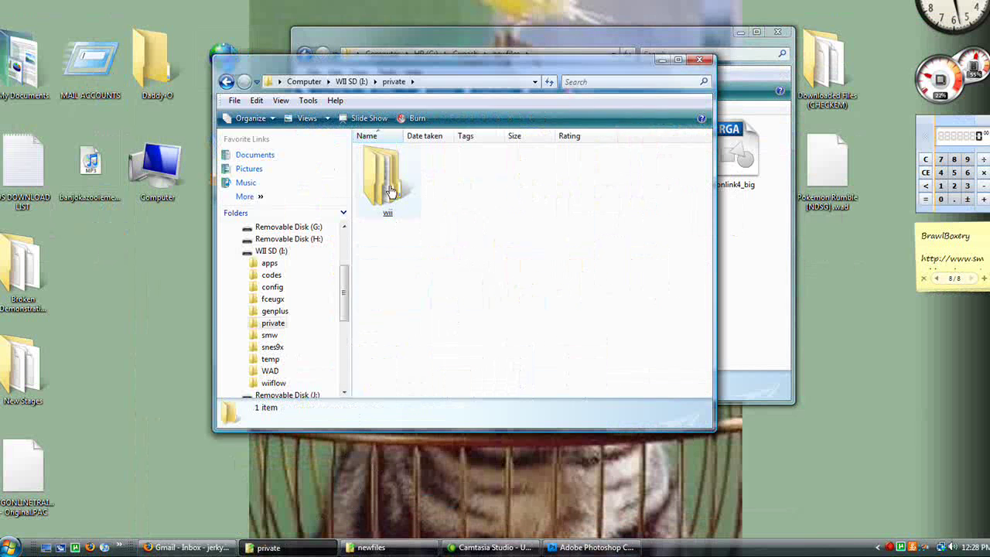
double_click(389, 190)
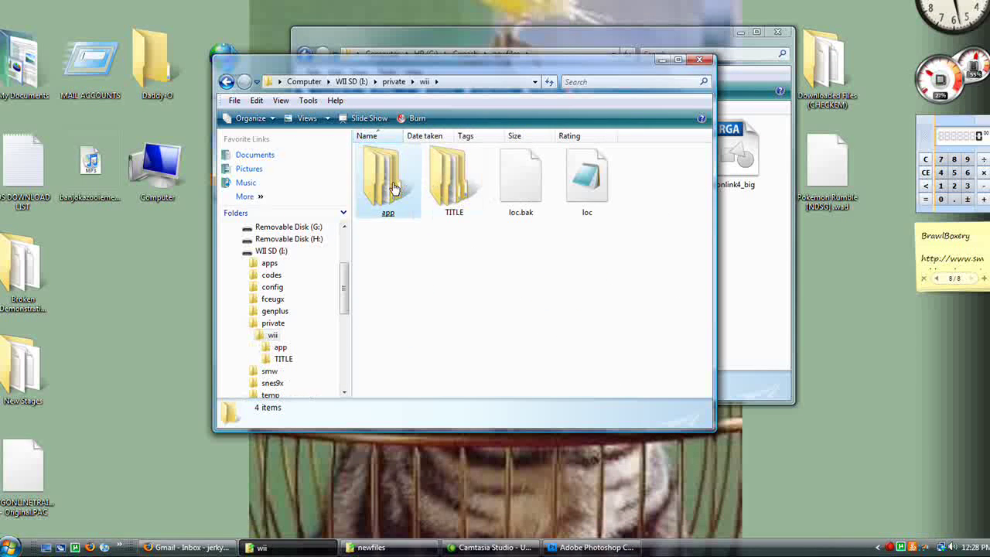
double_click(394, 189)
click(395, 174)
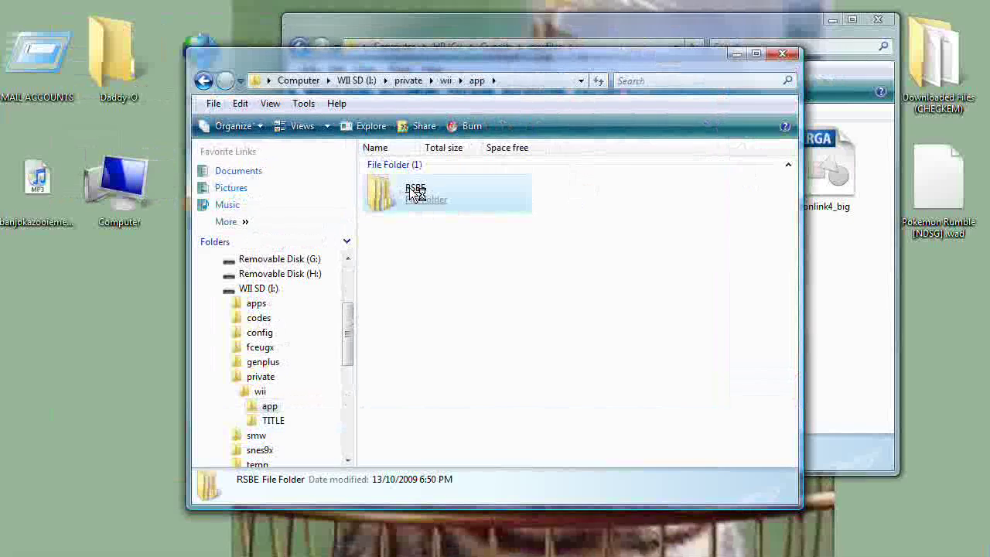
double_click(410, 188)
double_click(411, 181)
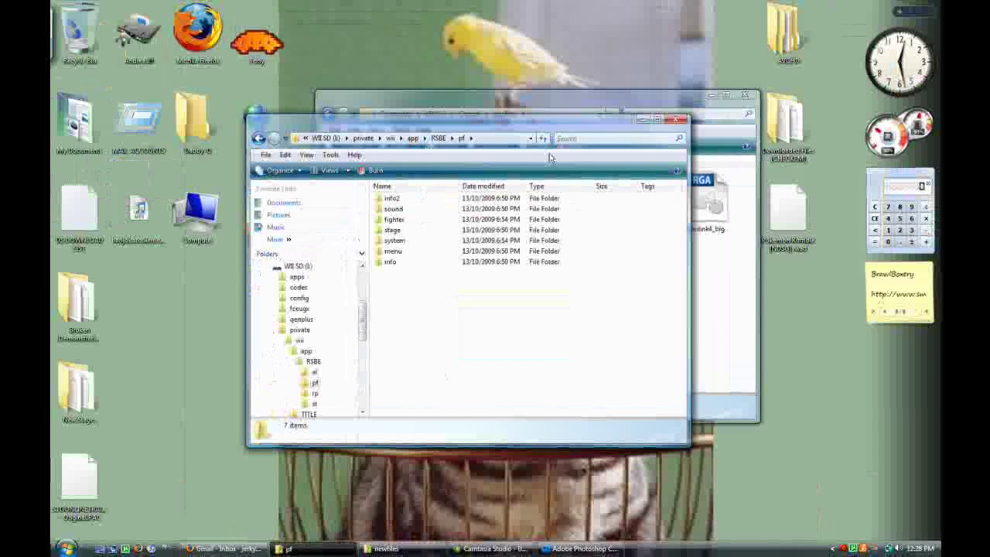
drag(464, 120, 379, 215)
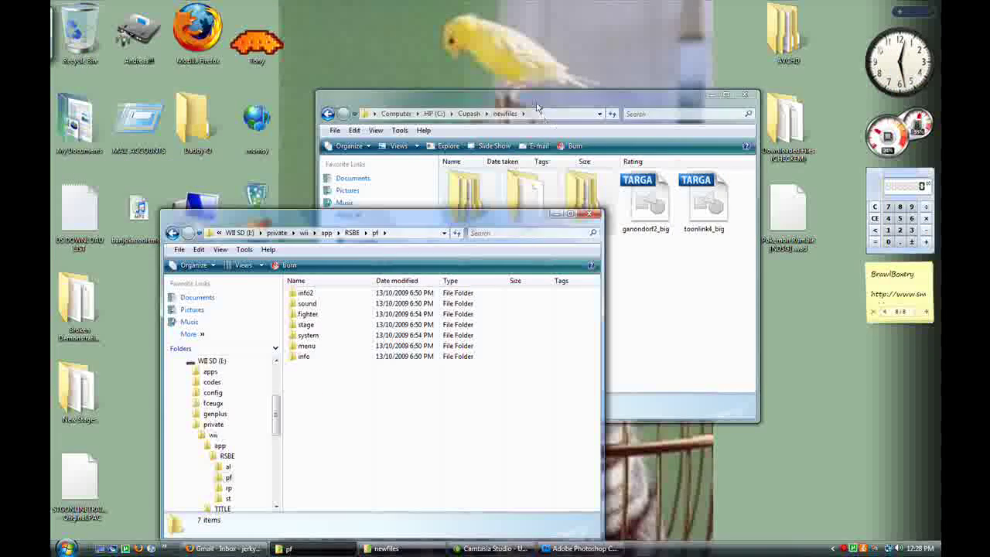
drag(538, 107, 717, 183)
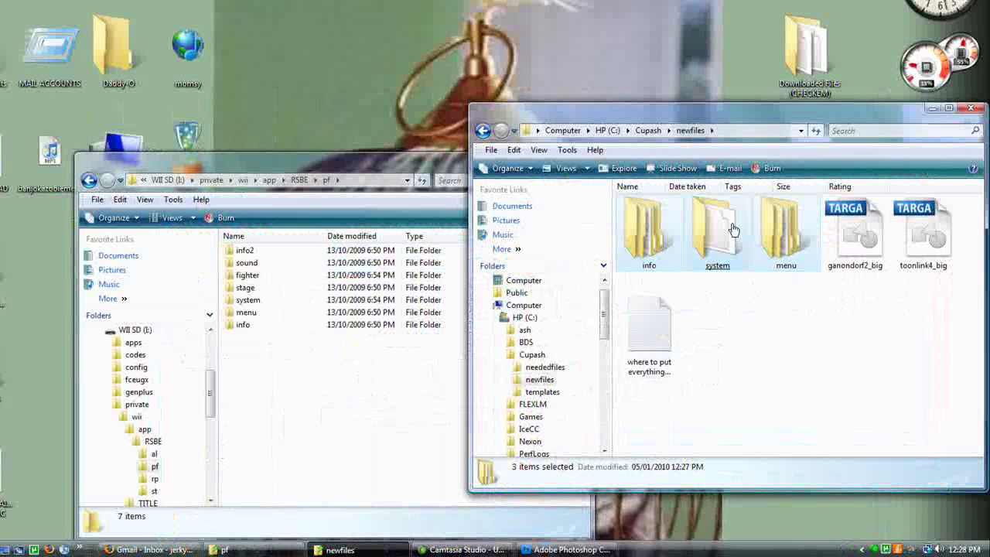
- Copy info, system and menu into pf, merging and replacing common5_en.pac and MenSelchrFaceB400.brres
drag(733, 230, 276, 424)
click(308, 433)
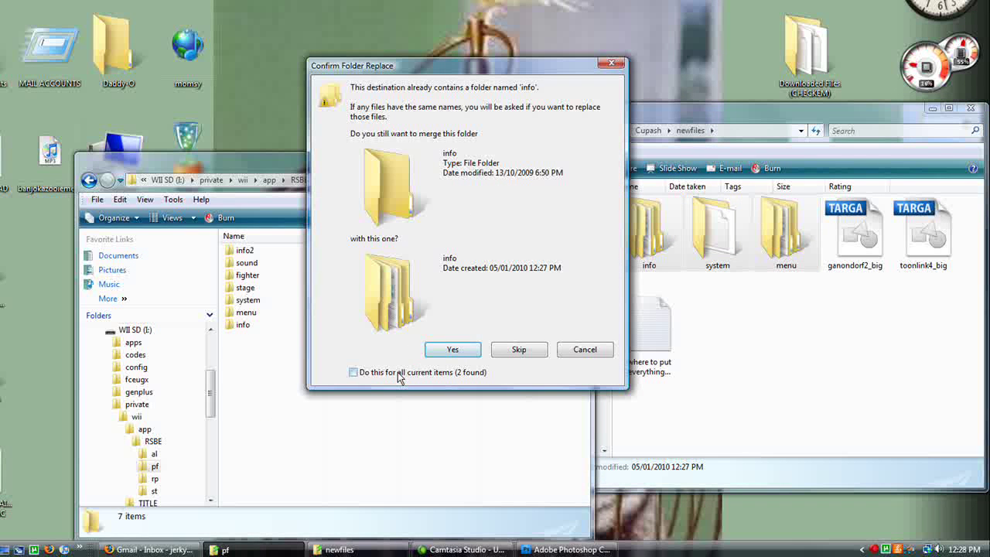
click(449, 351)
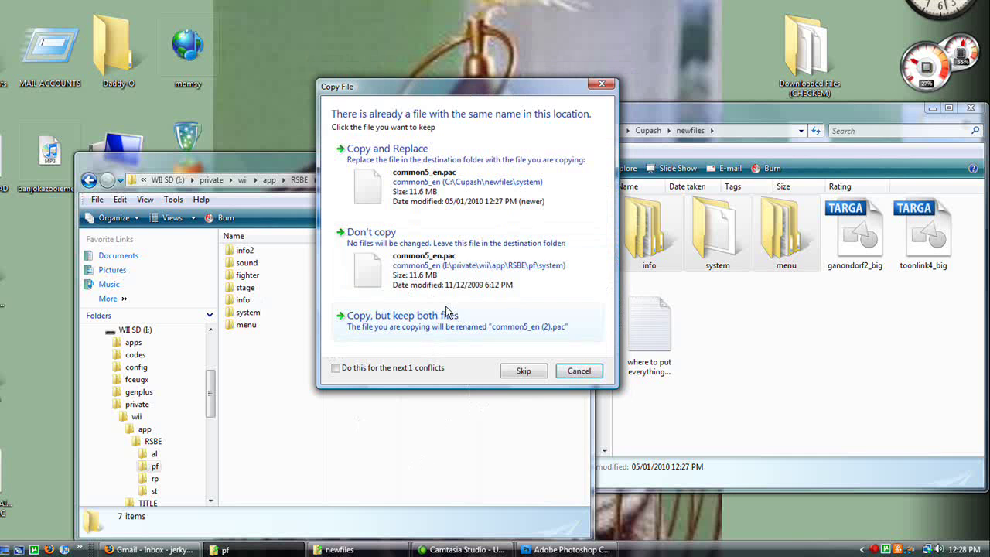
click(469, 192)
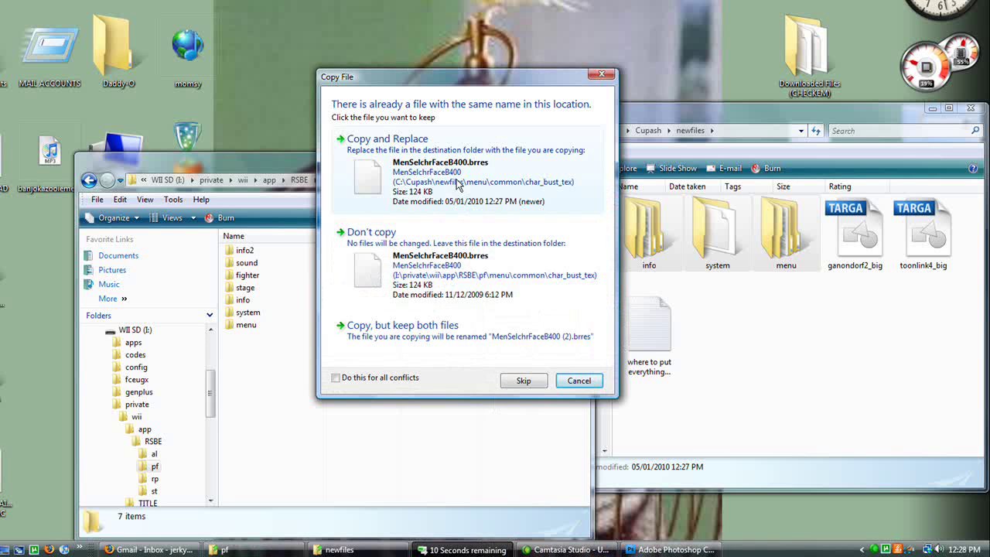
click(430, 170)
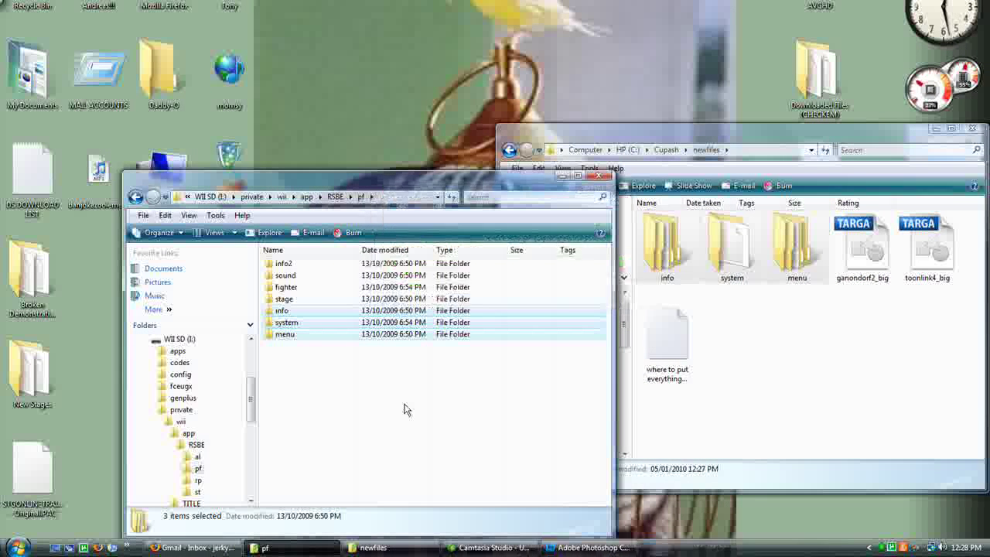
drag(358, 405, 546, 418)
- Open the card's system folder and permanently delete the old common5.pac
click(311, 323)
click(313, 317)
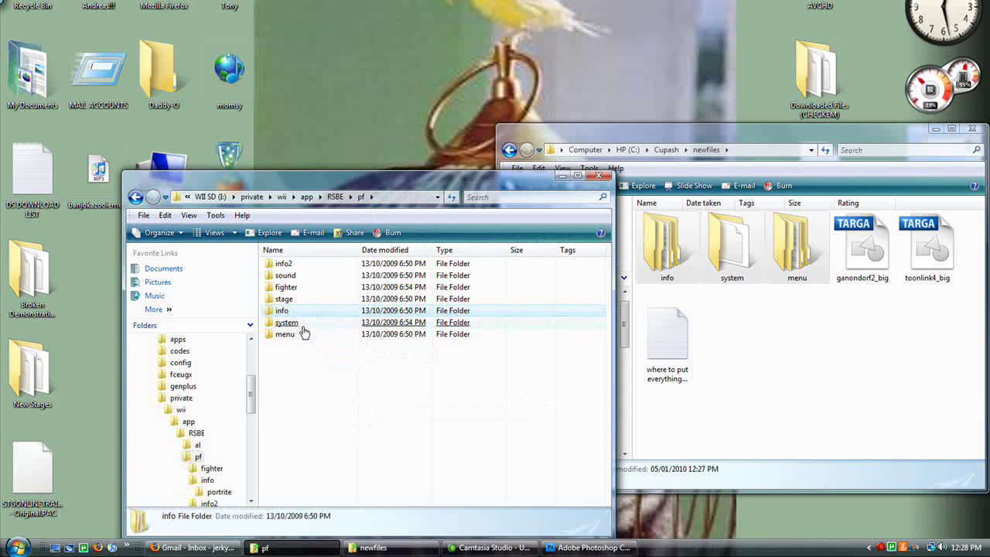
double_click(302, 324)
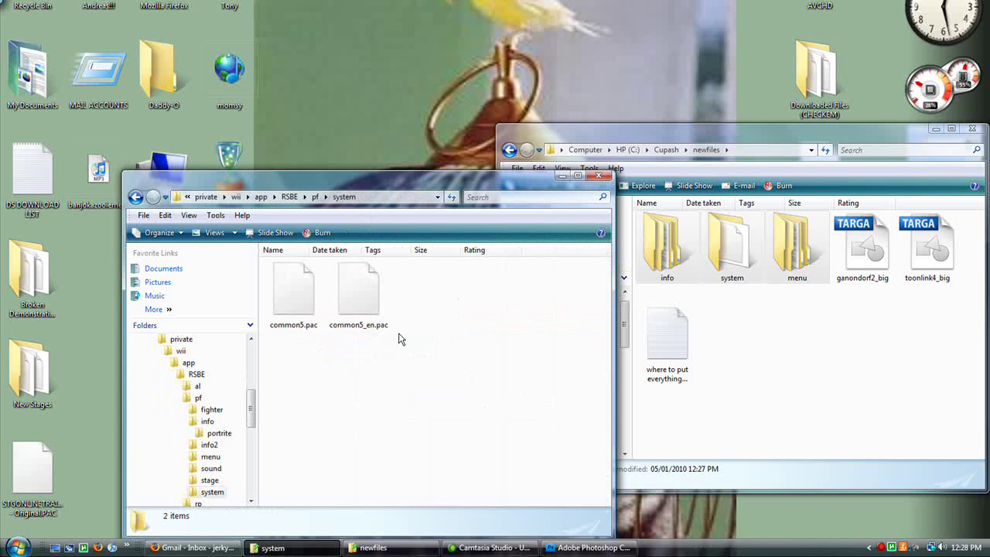
click(294, 309)
right_click(295, 308)
click(320, 497)
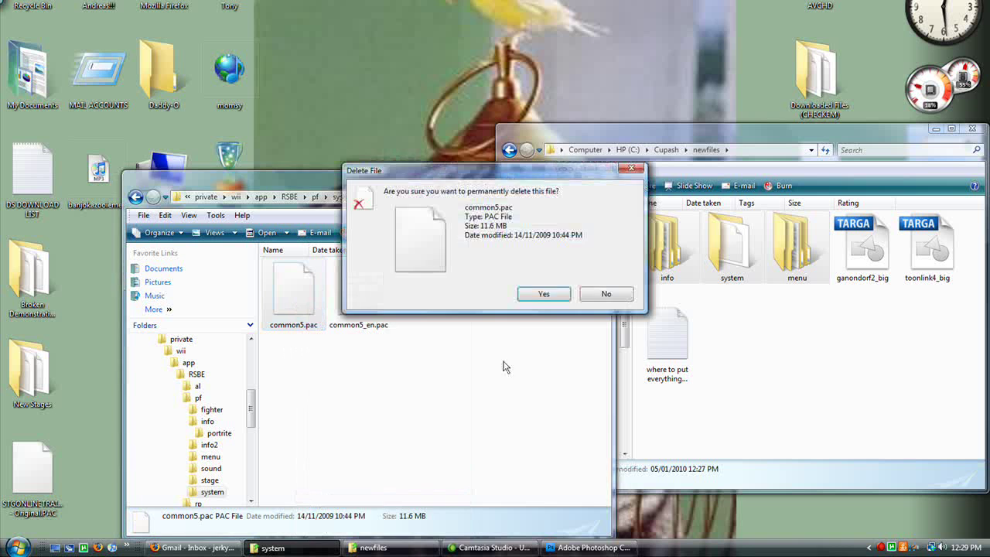
click(543, 297)
- Rename common5_en.pac to common5.pac and move the system window aside
right_click(288, 298)
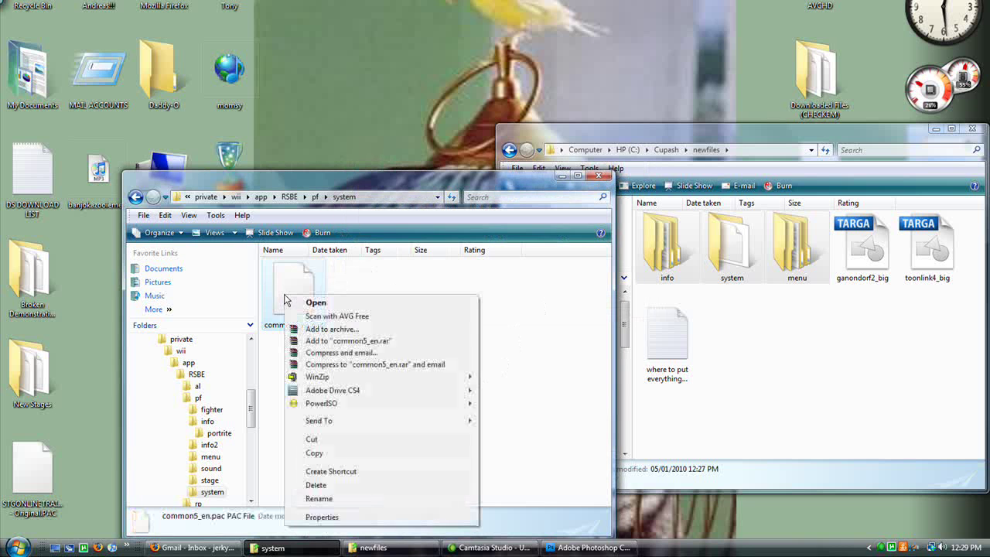
click(341, 499)
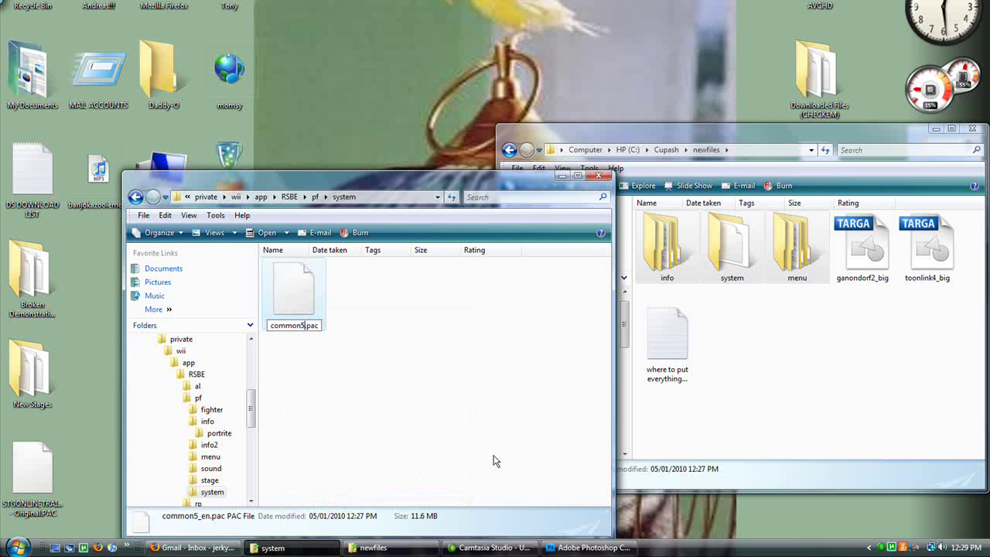
text(common5)
key(Return)
click(447, 427)
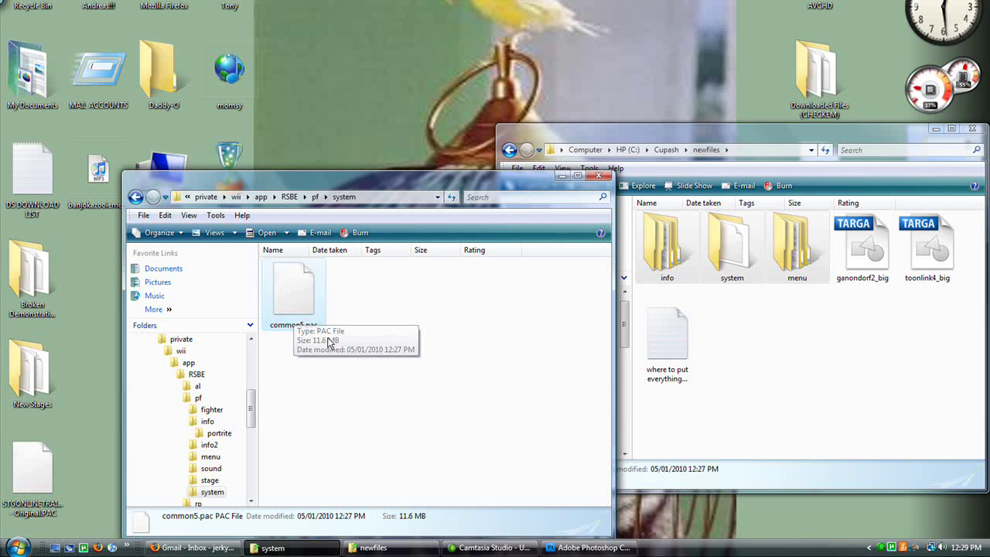
click(407, 416)
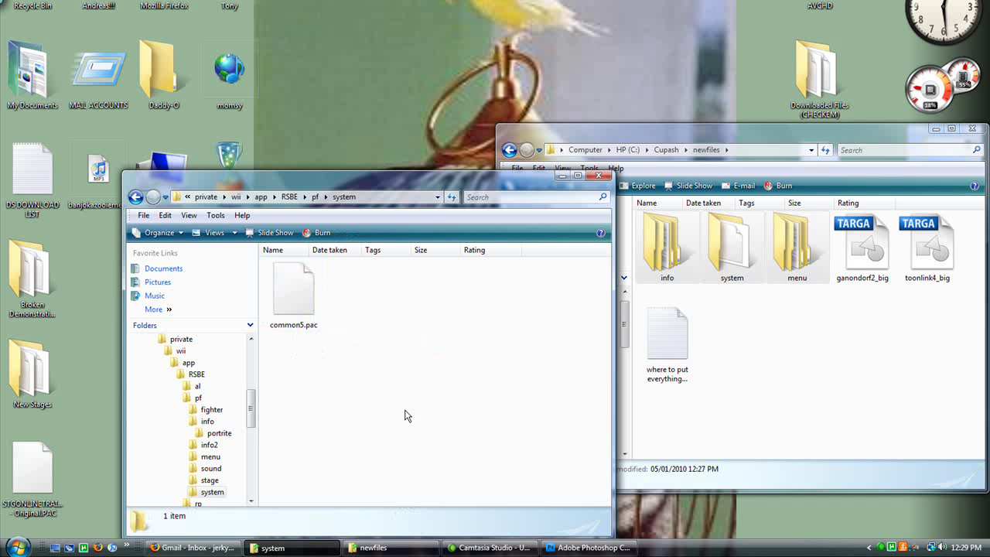
drag(532, 174, 544, 93)
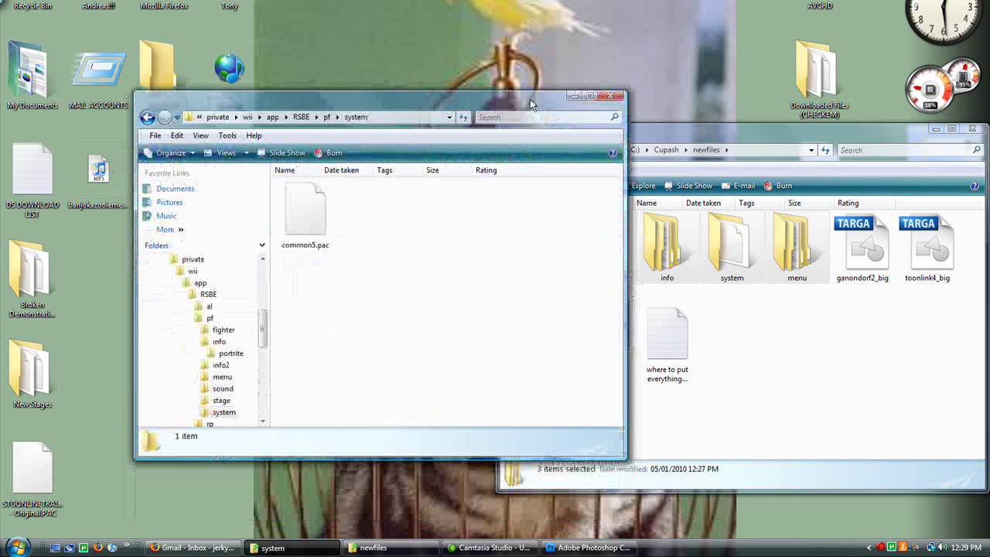
- Close the system folder window, deselect and minimise newfiles, and bring up the screen recorder
click(610, 96)
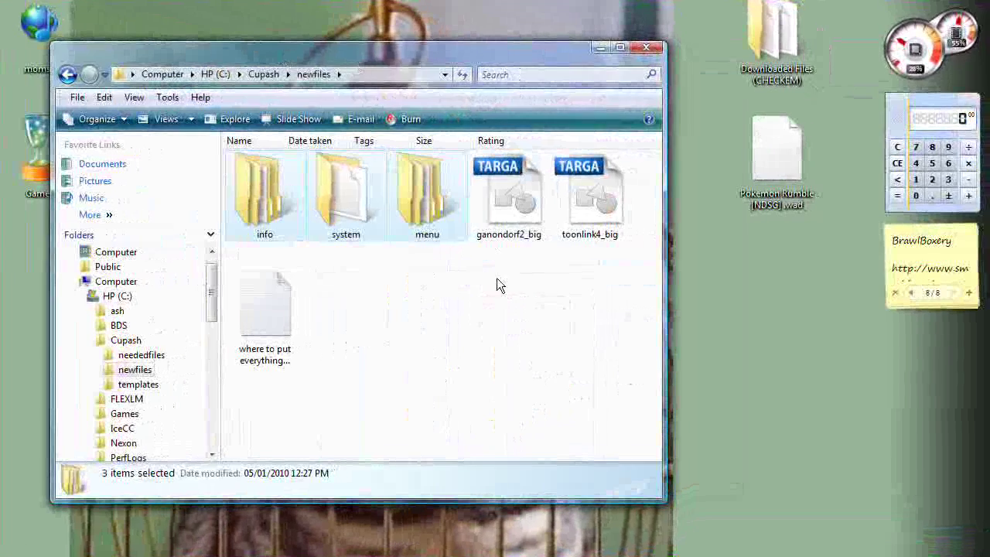
click(498, 280)
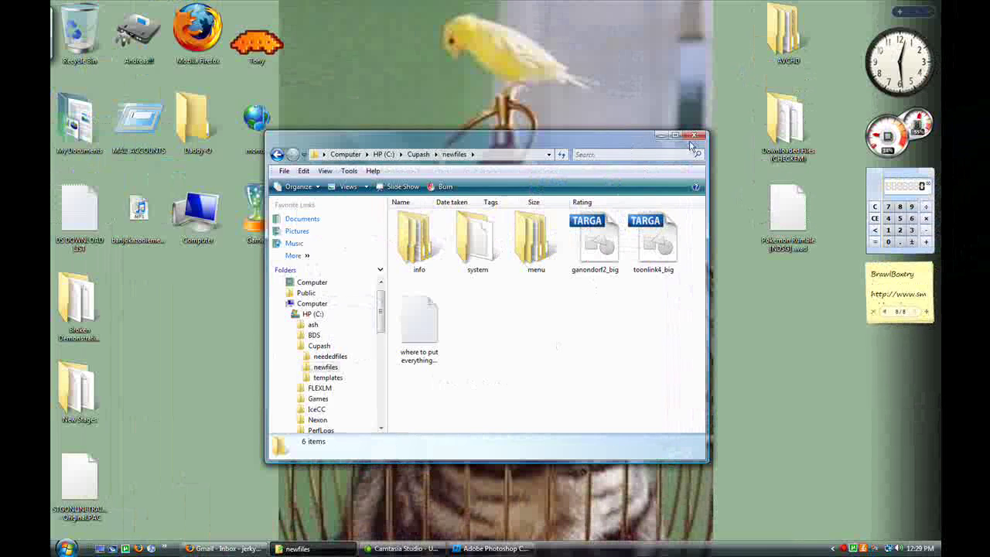
click(659, 137)
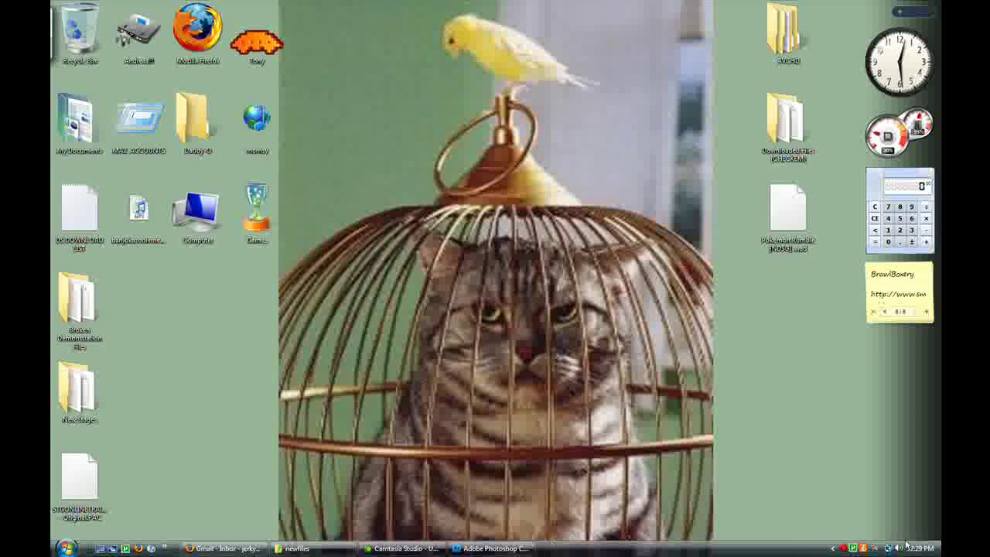
click(844, 549)
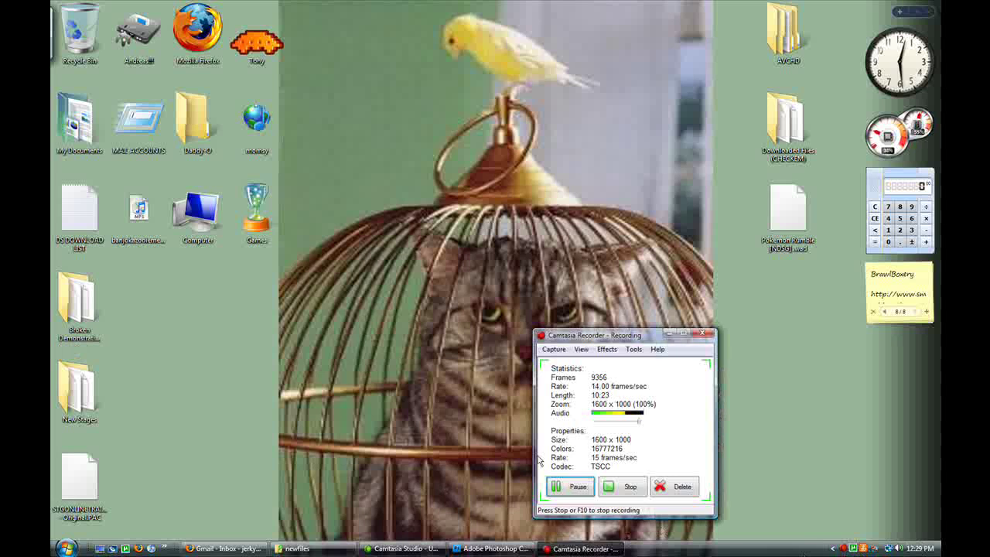